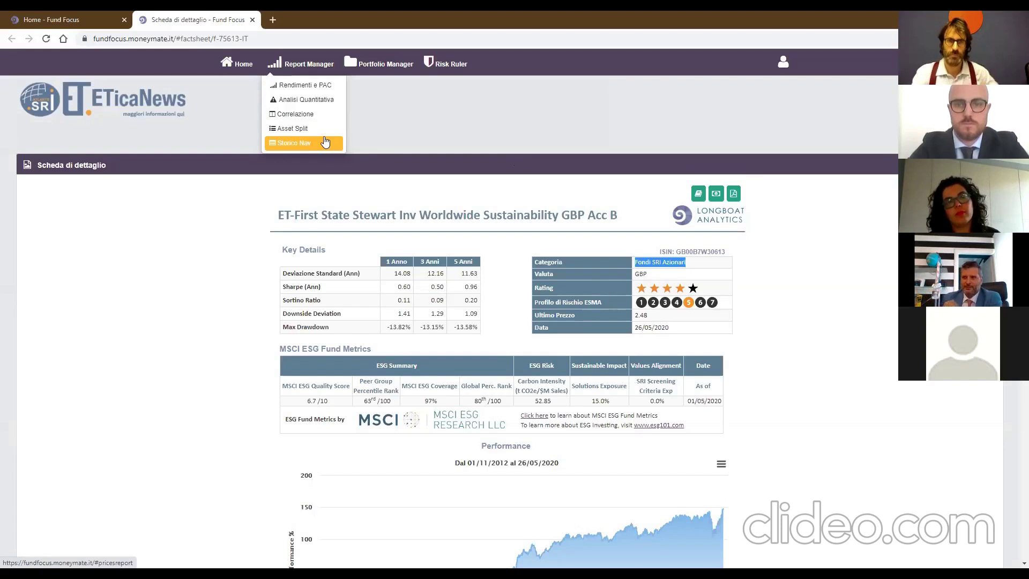
Open the Rendimenti e PAC report's analysis settings and review the available base currencies, including Local Currency.
click(321, 86)
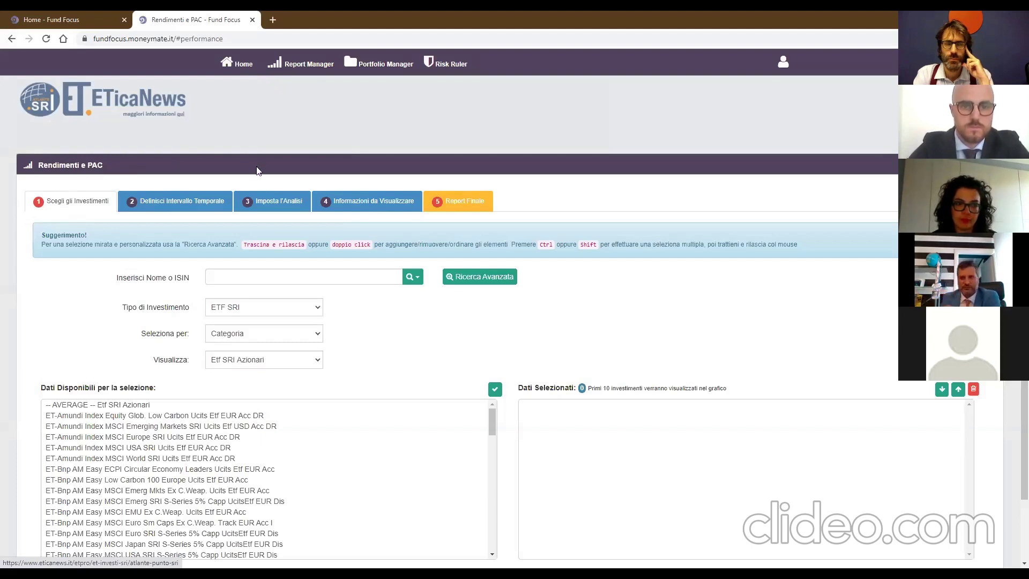
click(284, 202)
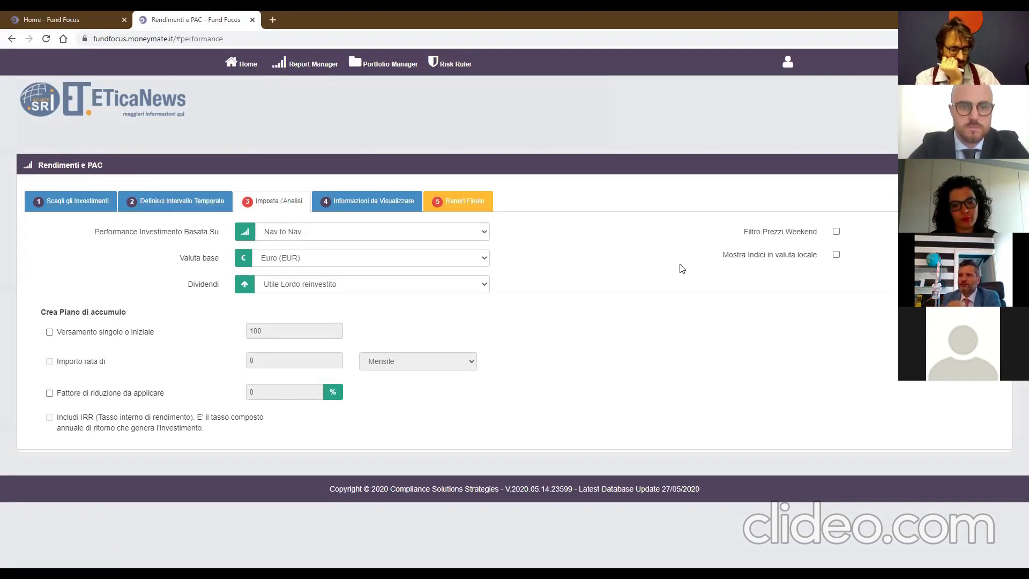
click(399, 258)
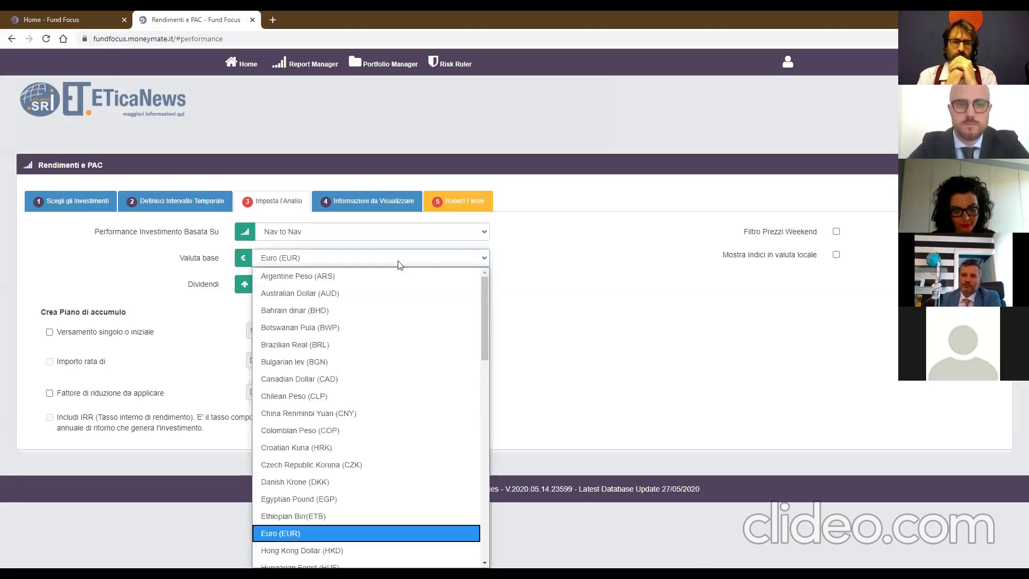
scroll(399, 370, down, 6)
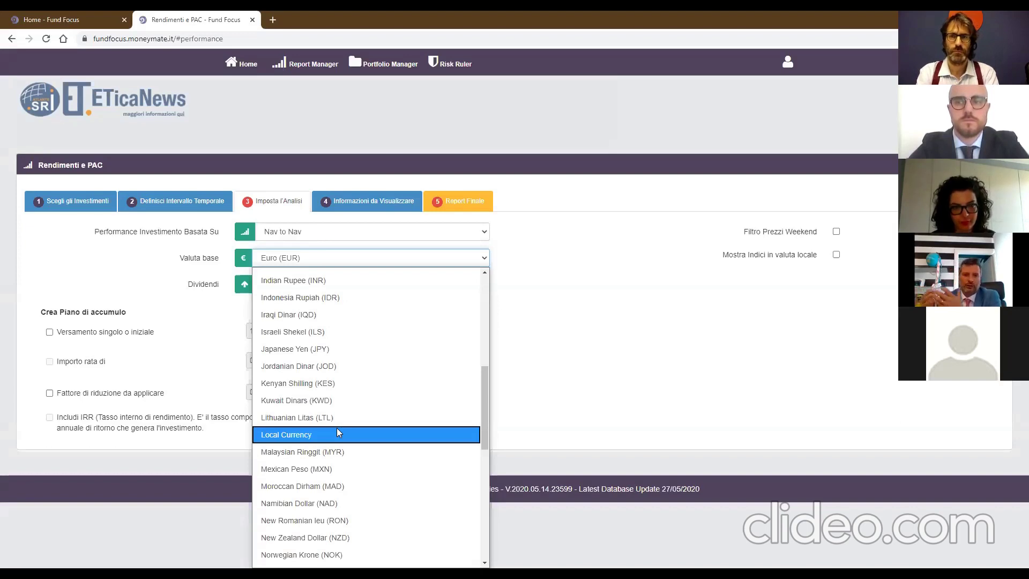
click(348, 258)
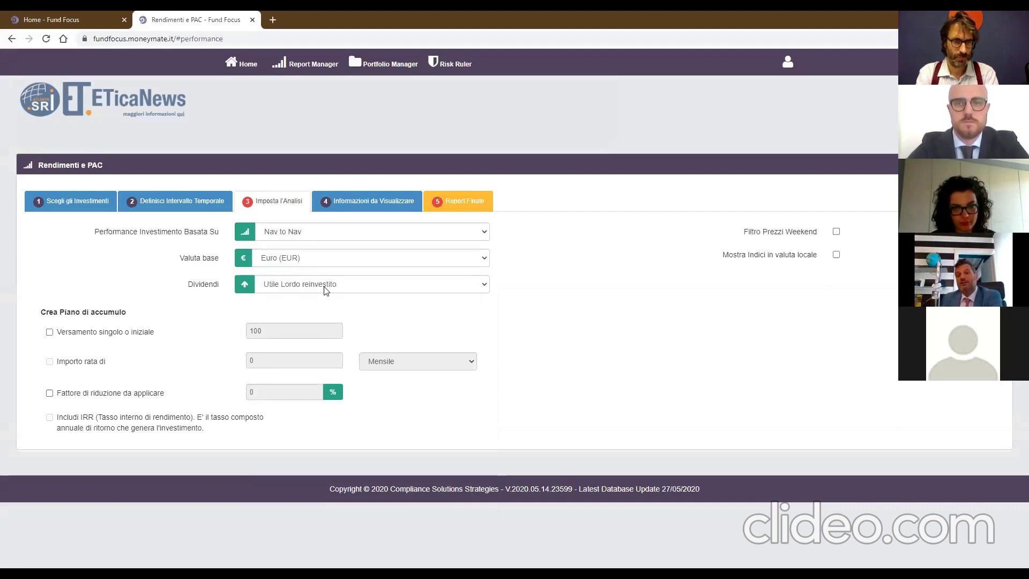
Review the dividend treatment options, and switch the display of indices in local currency on and back off.
click(324, 287)
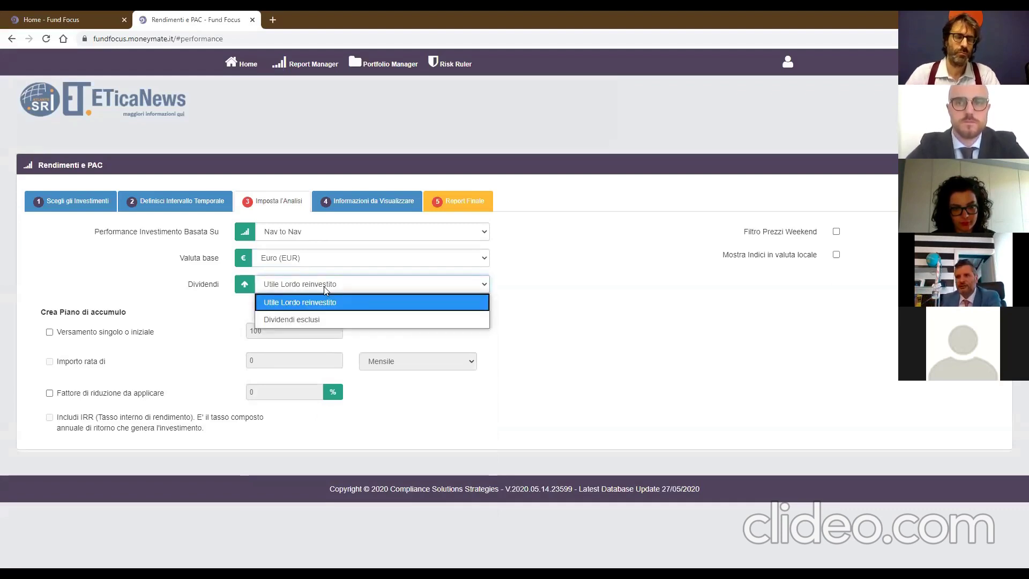
click(324, 286)
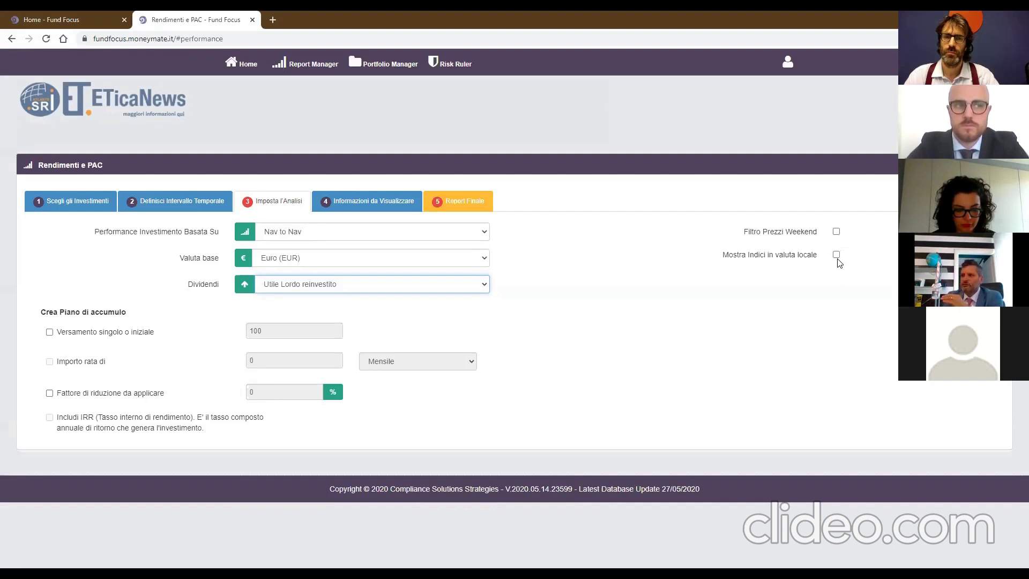
click(836, 256)
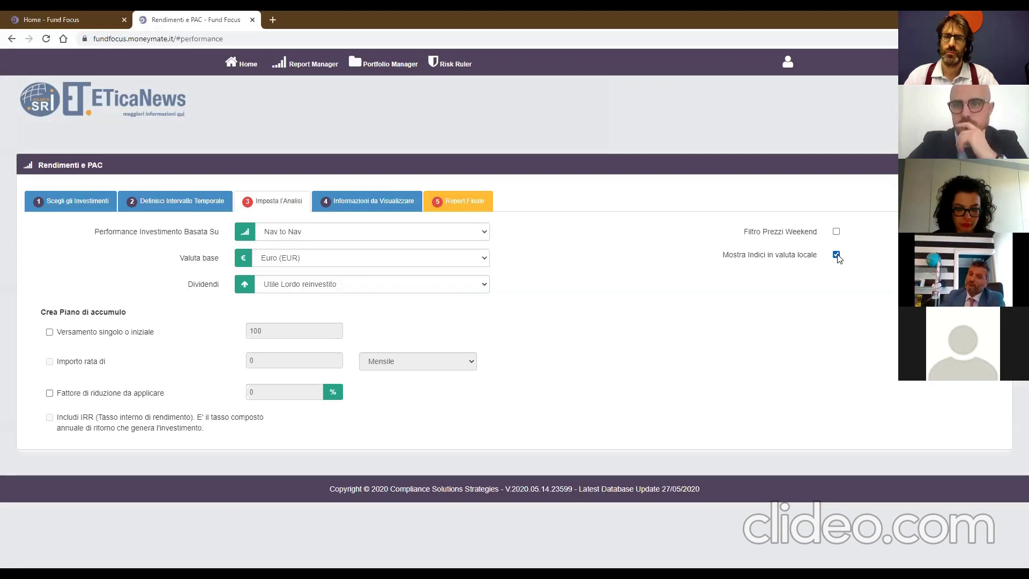
click(837, 255)
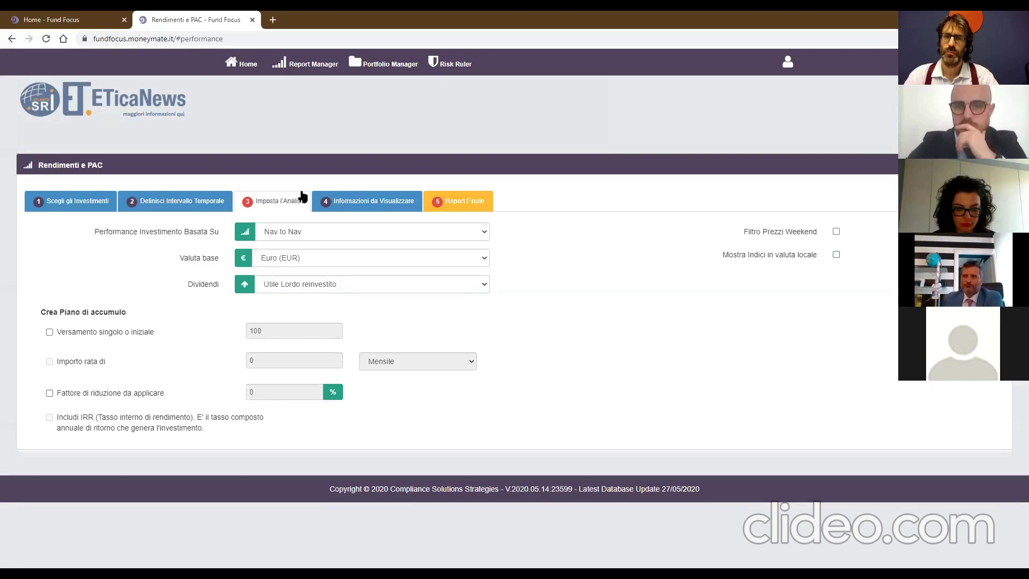
Return to the report's investment selection stage and place the cursor in the name or ISIN search field.
click(75, 202)
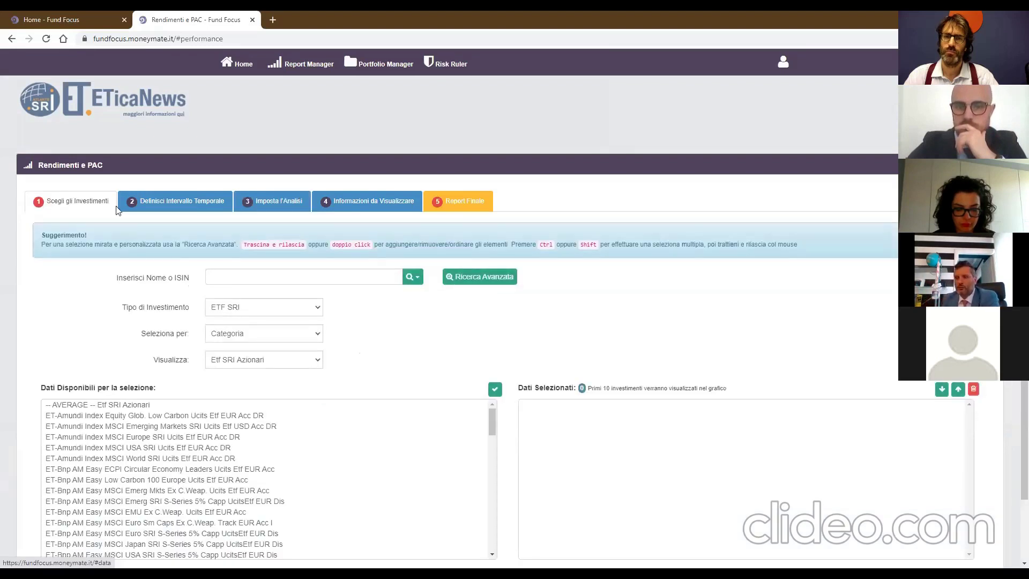
scroll(252, 310, down, 1)
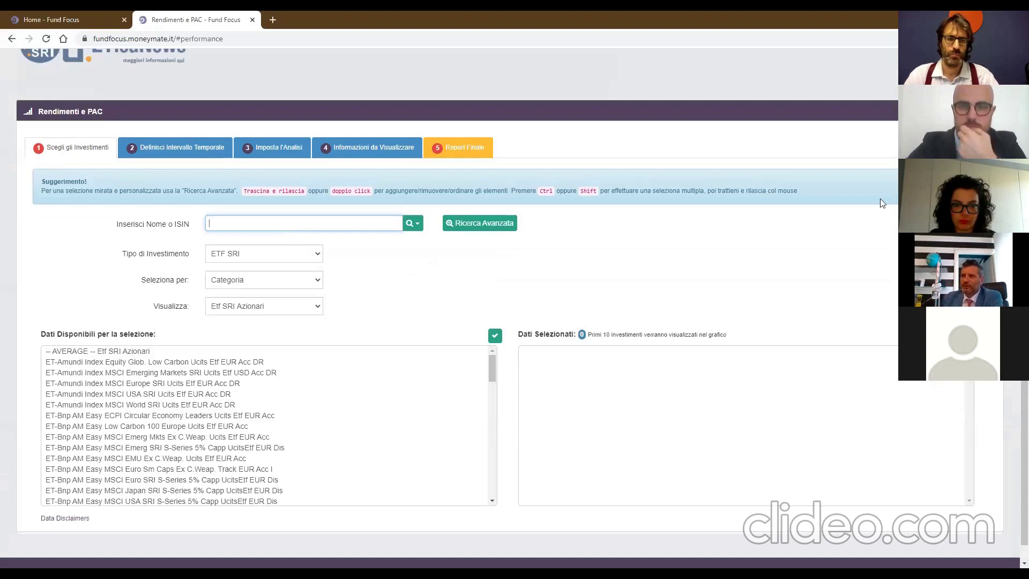
click(266, 208)
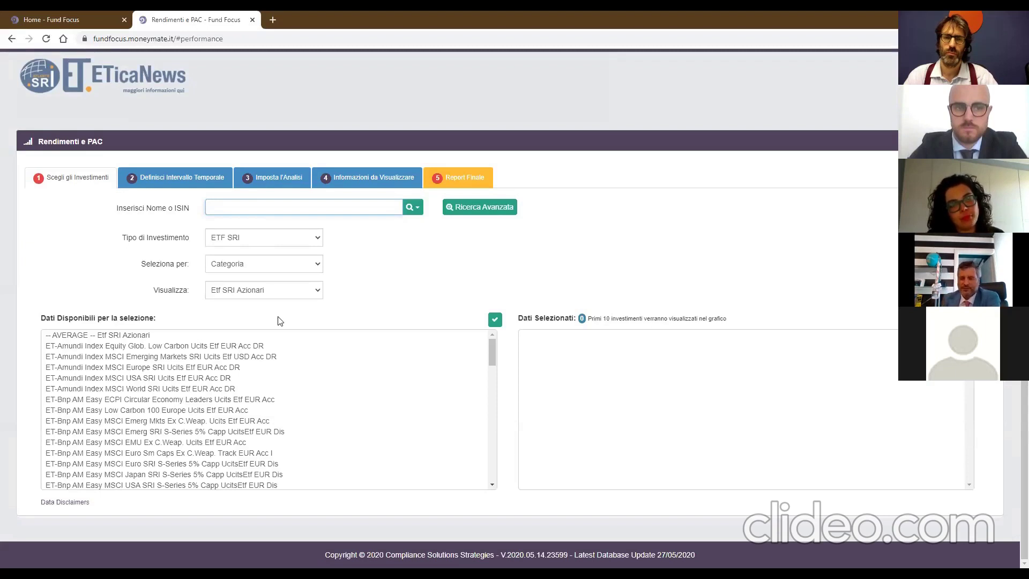
Set the investment type to Indices and browse the list of available regions.
click(282, 245)
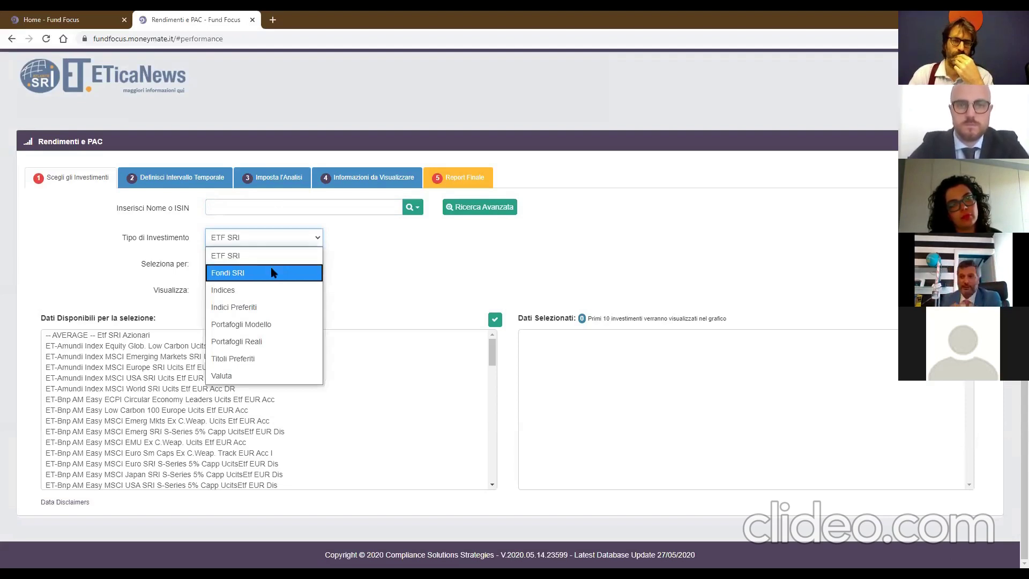
click(272, 295)
click(272, 296)
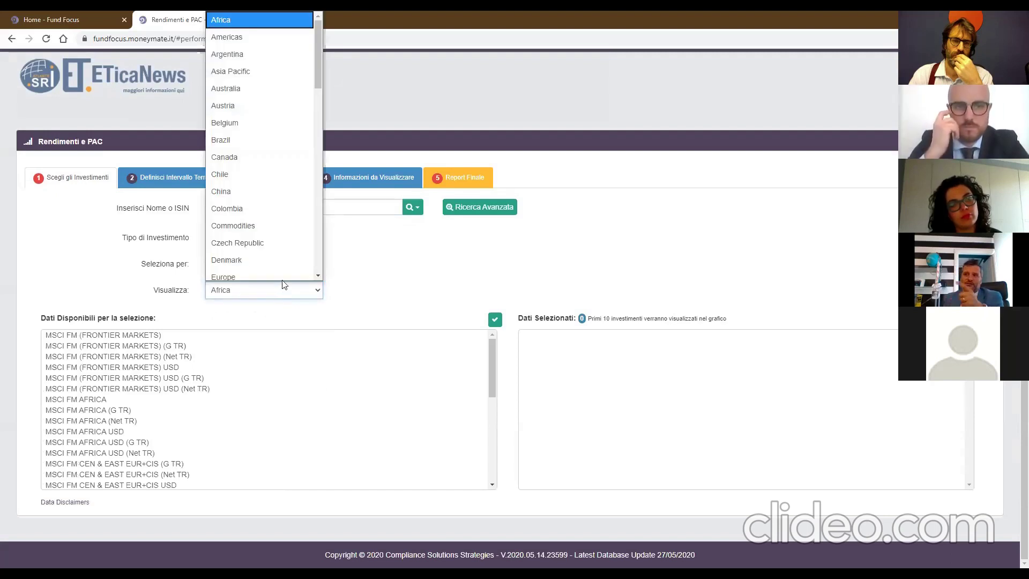
scroll(283, 282, down, 5)
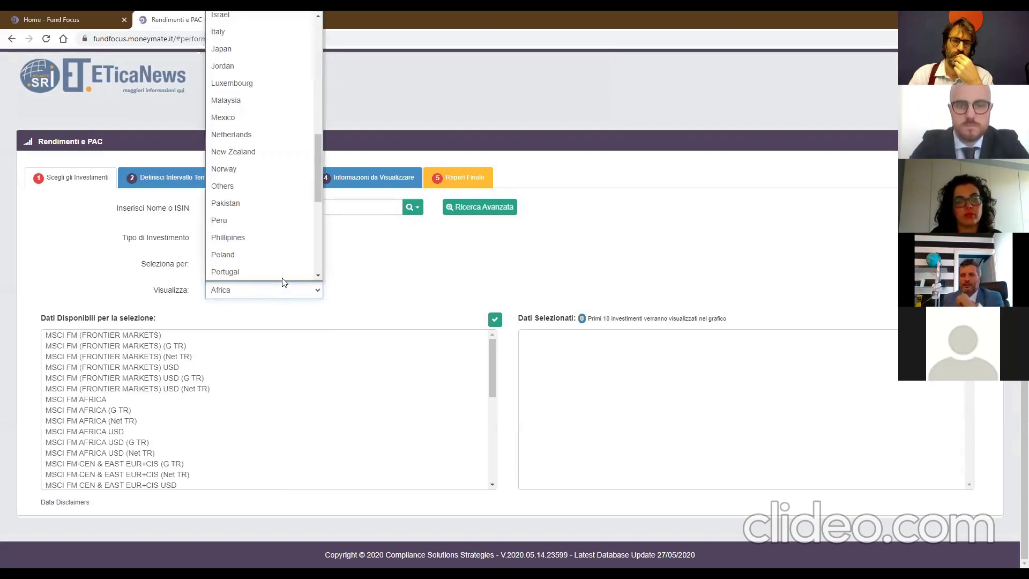
scroll(283, 278, down, 4)
click(314, 262)
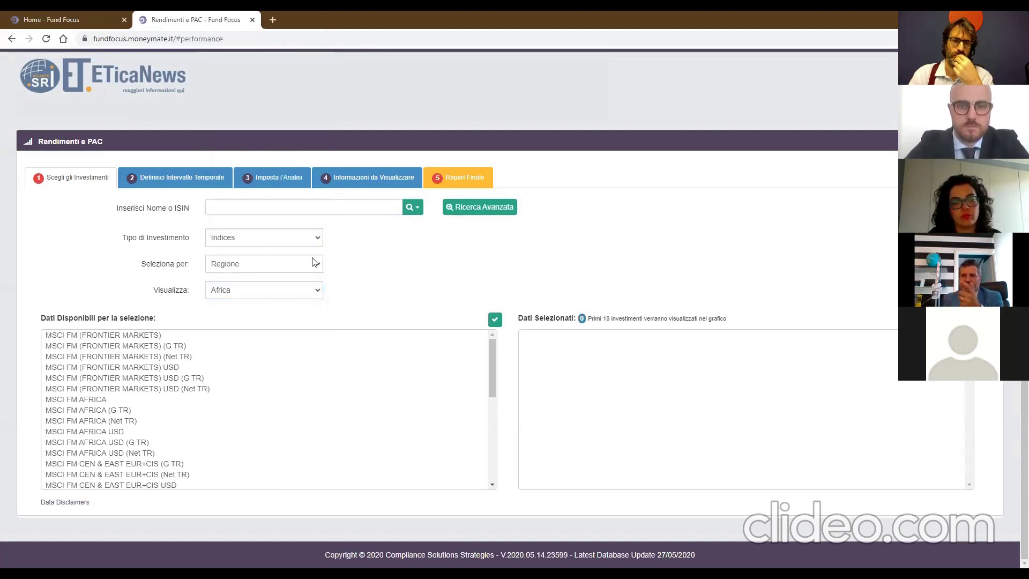
Group the indices by Fornitore and look through the available index providers.
click(315, 264)
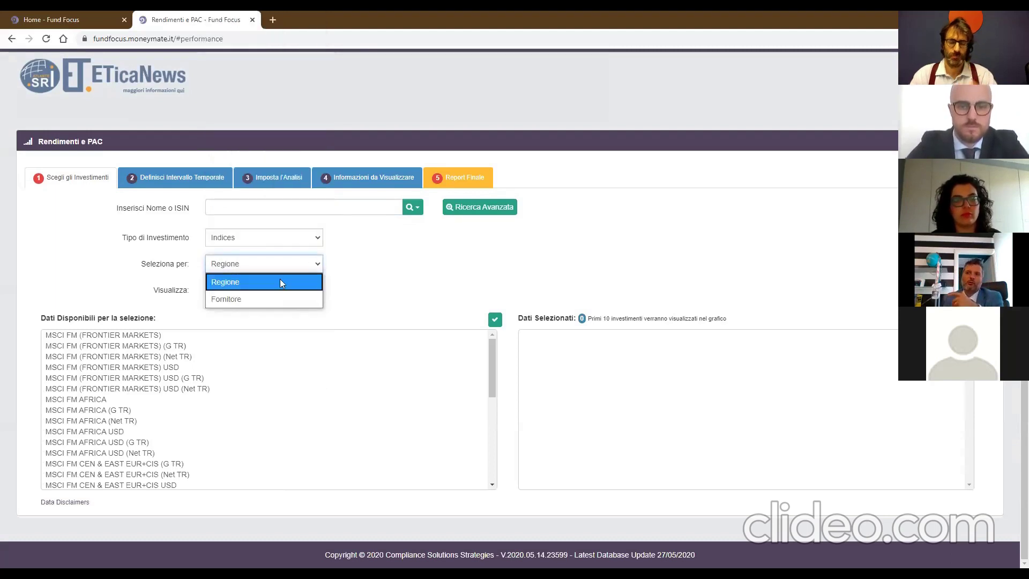
click(269, 299)
click(269, 296)
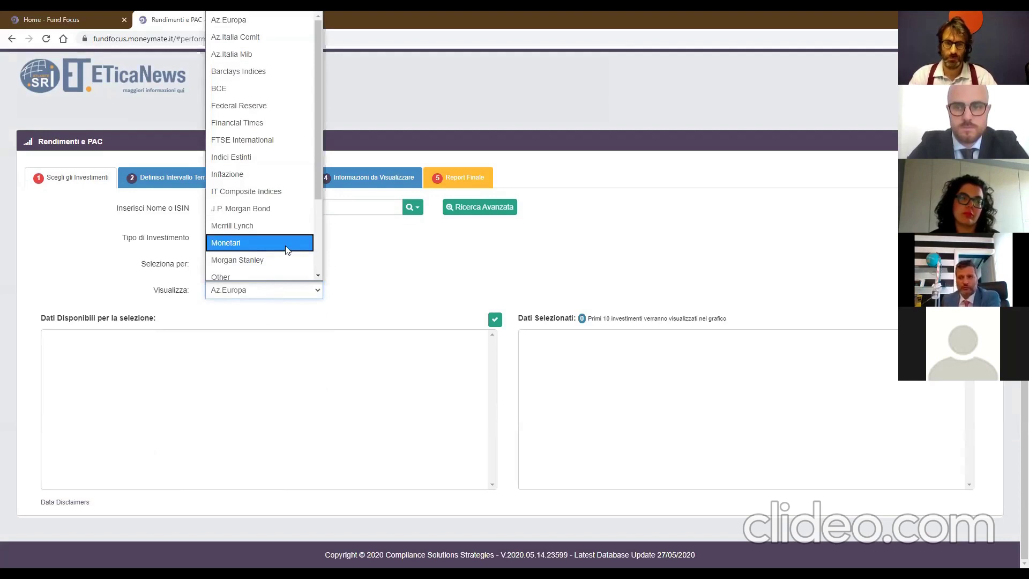
click(437, 246)
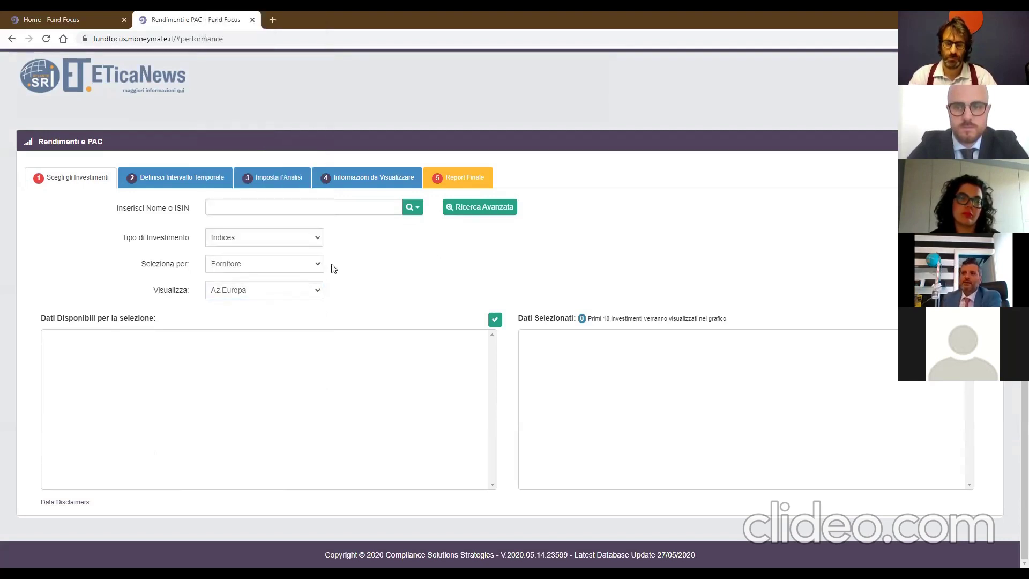
Set the investment type to Fondi SRI and filter the advanced search to Fondi SRI in the Fondi SRI Azionari category.
click(317, 240)
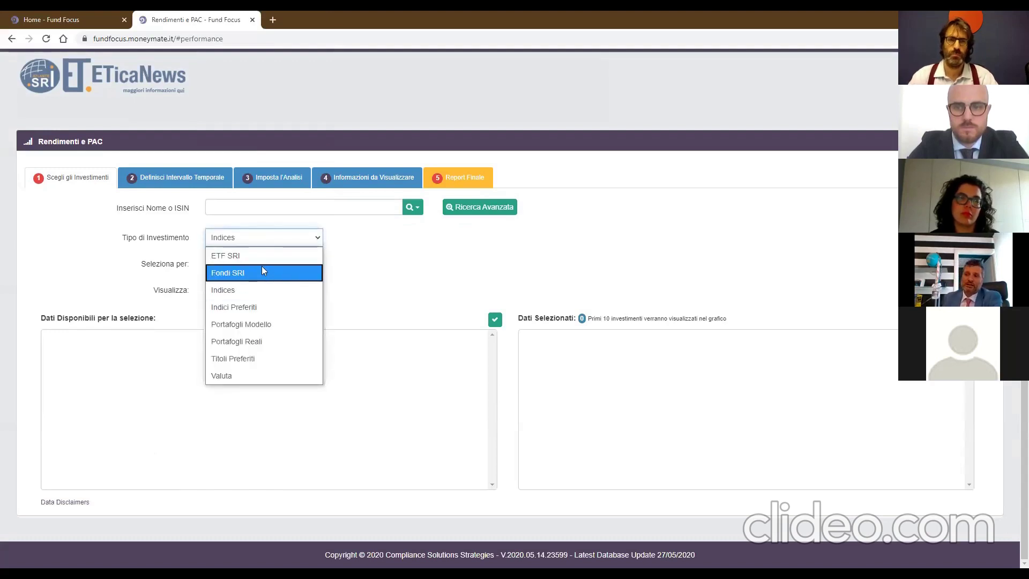
click(477, 215)
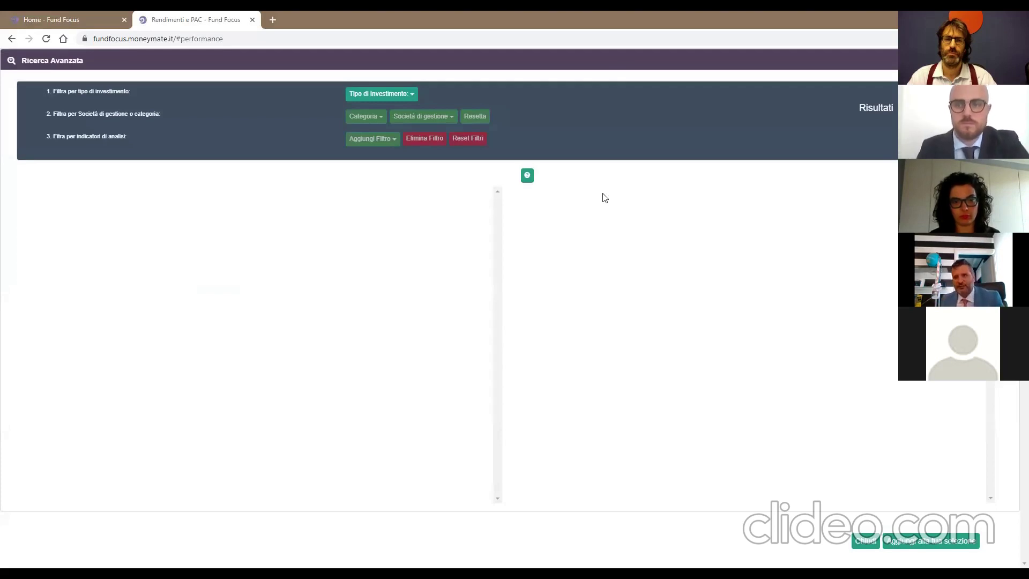
click(415, 96)
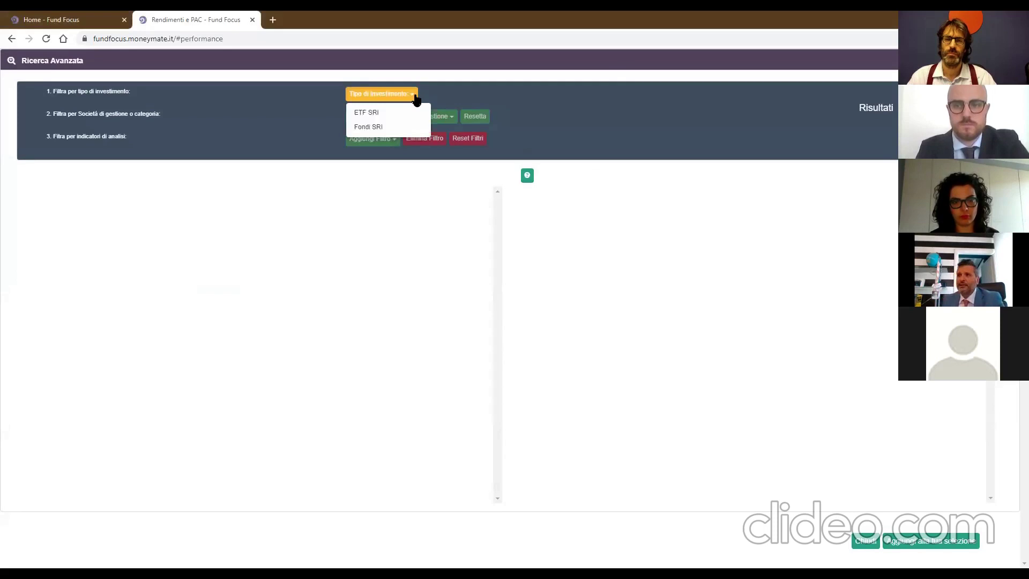
click(394, 127)
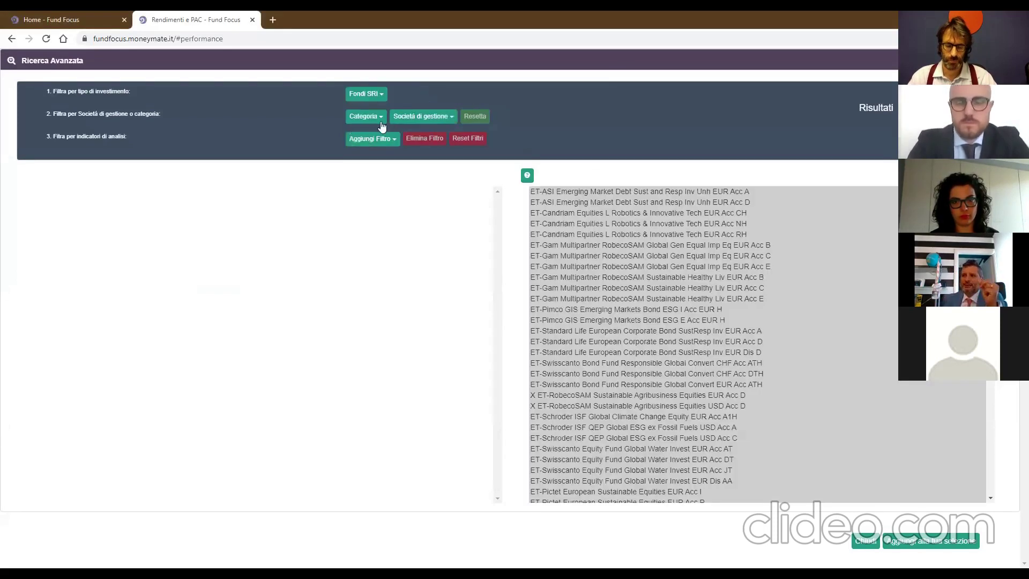
click(382, 125)
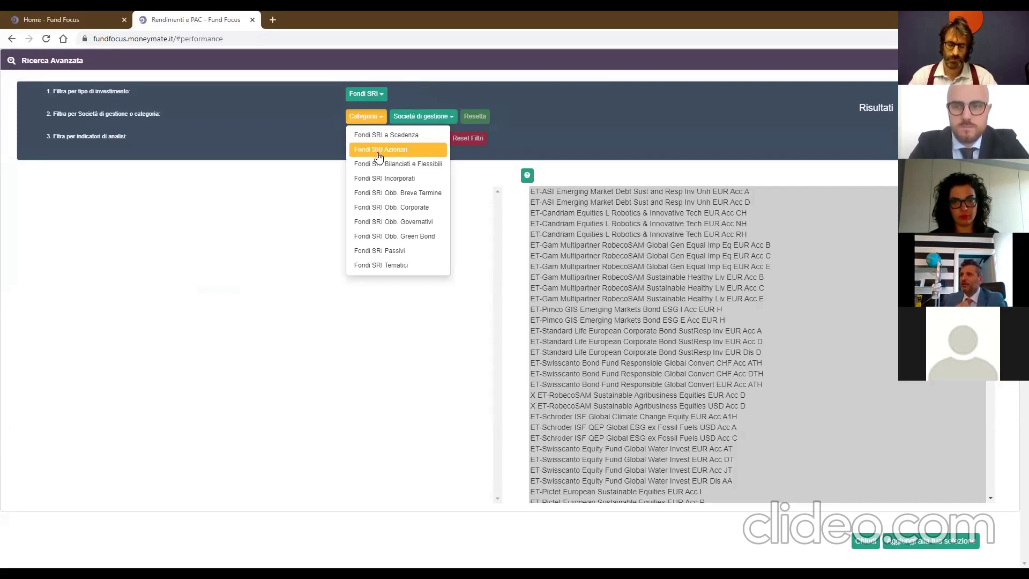
click(380, 149)
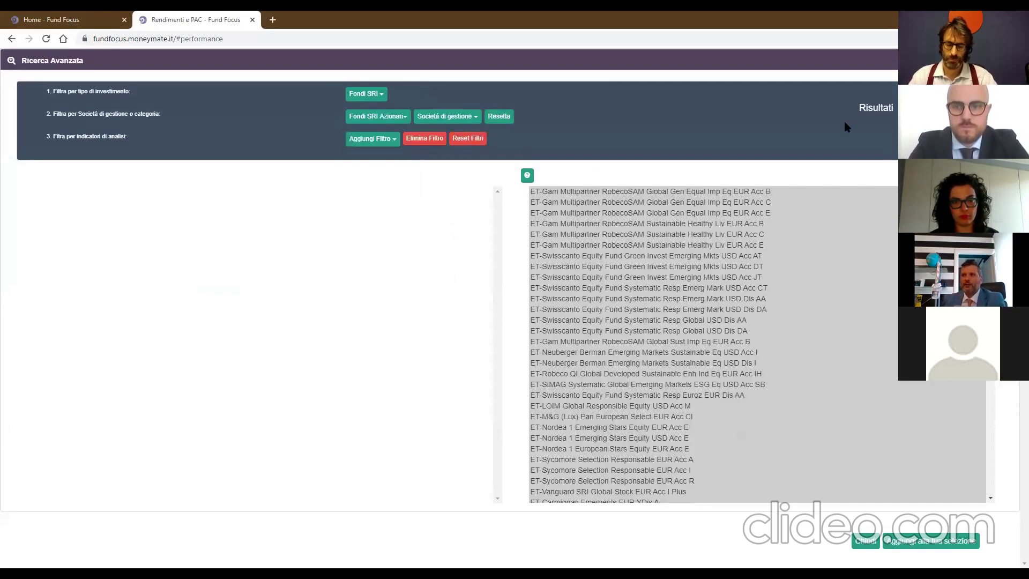
Add a Performance filter over 3 Anni (Ann) to the advanced search and raise its minimum to about 8.5 %.
click(377, 142)
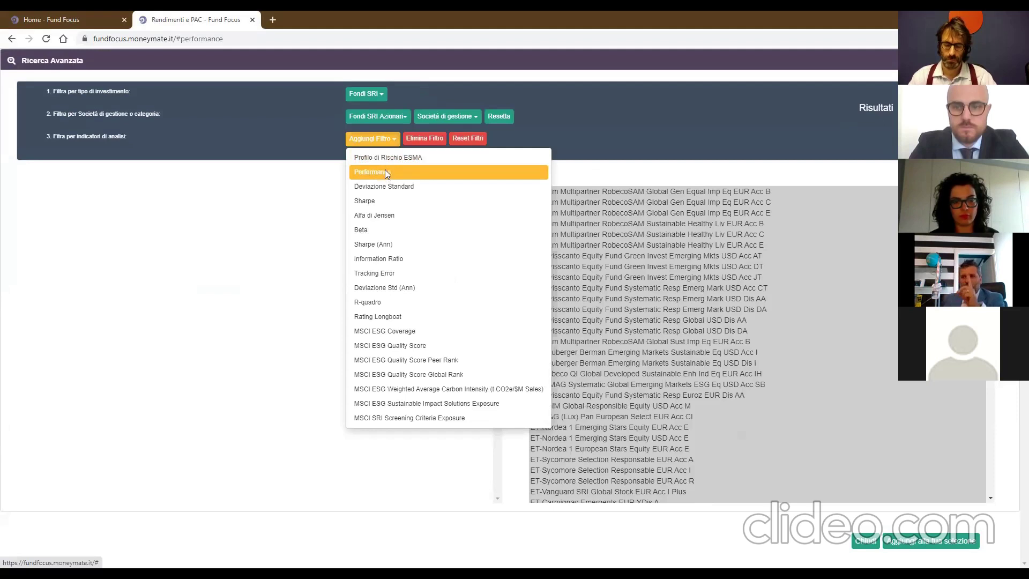
click(385, 172)
click(445, 200)
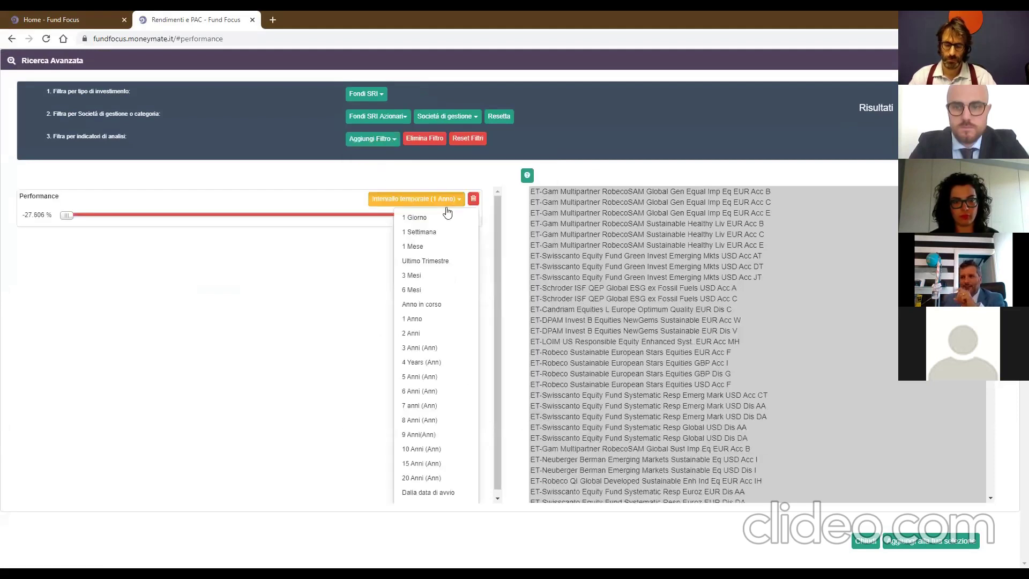
click(427, 348)
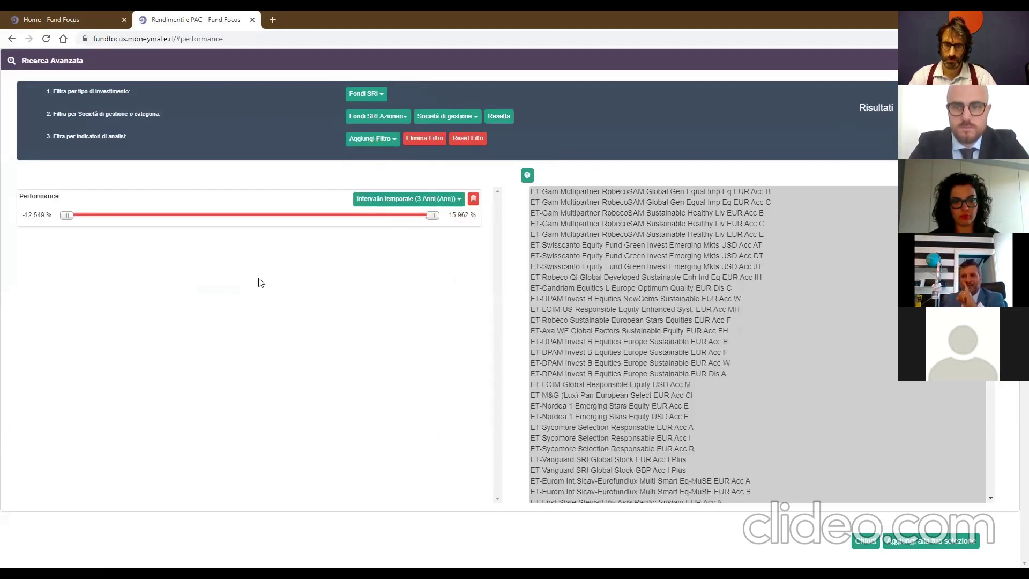
drag(69, 216, 337, 219)
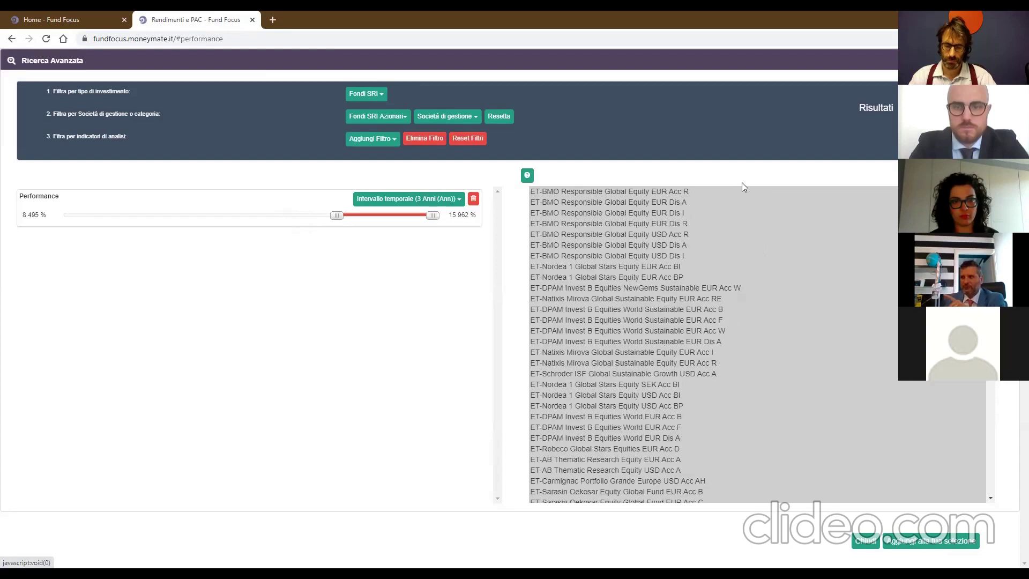
Add an MSCI ESG Coverage filter and raise its minimum to 90 %.
click(388, 140)
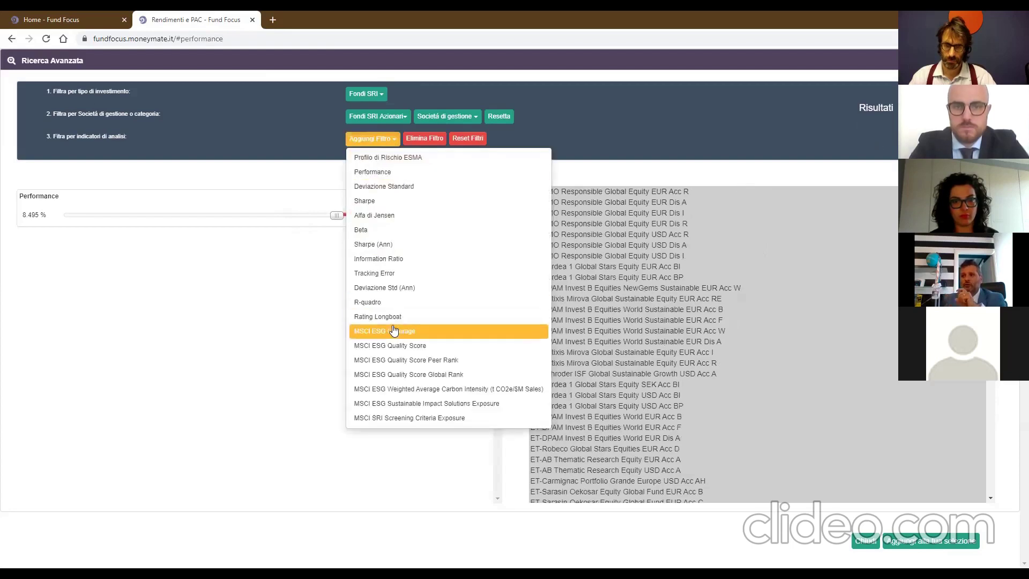
key(Return)
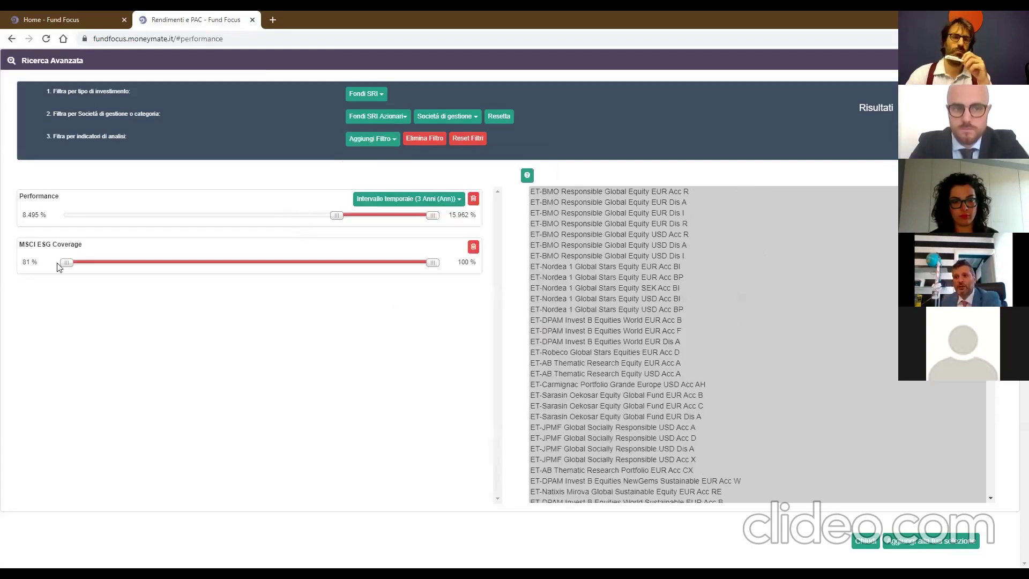
drag(61, 266, 234, 271)
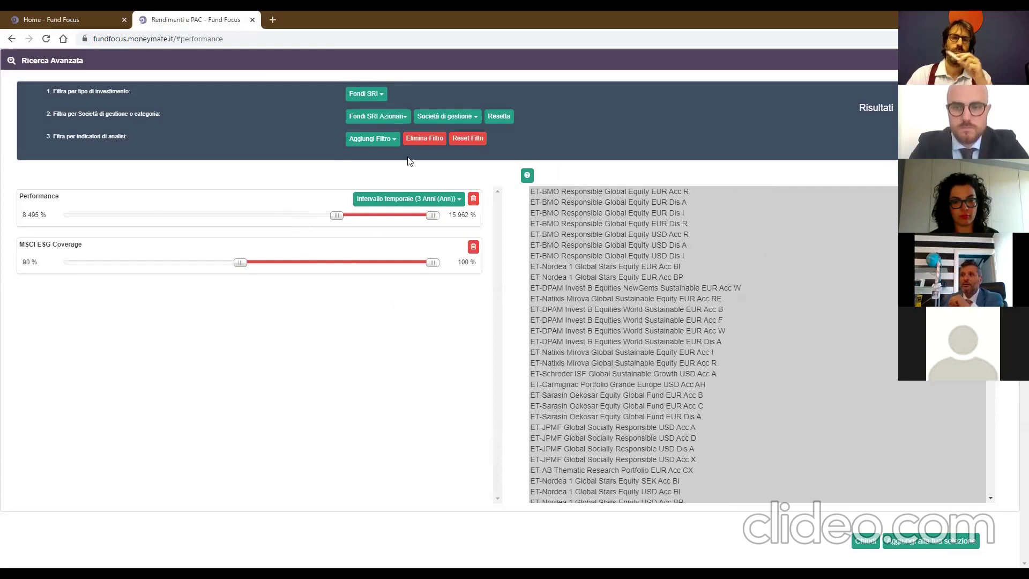
Add a Profilo di Rischio ESMA filter for risk level 5, and close the advanced search without adding the funds found.
click(391, 141)
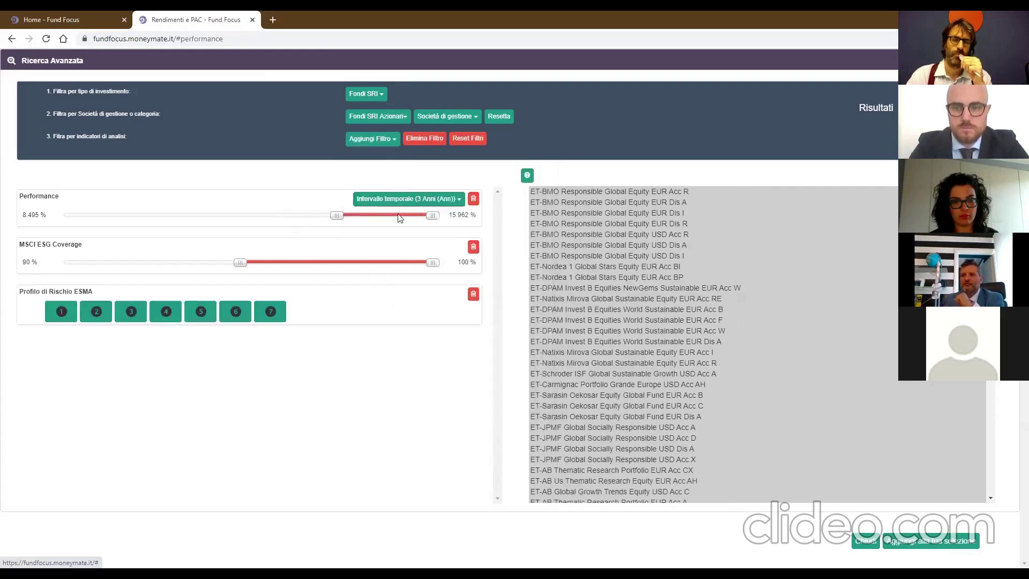
click(206, 316)
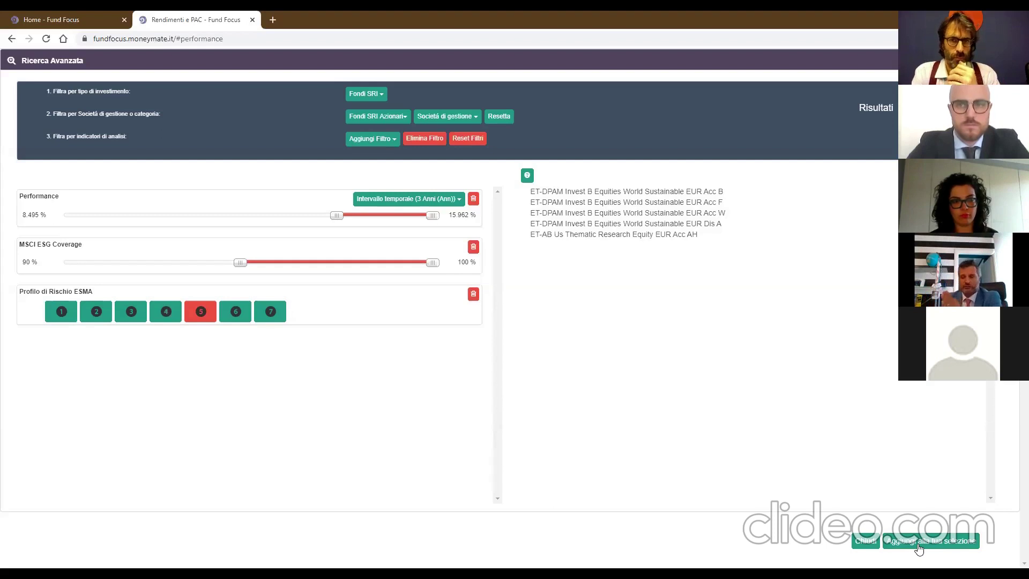
click(864, 542)
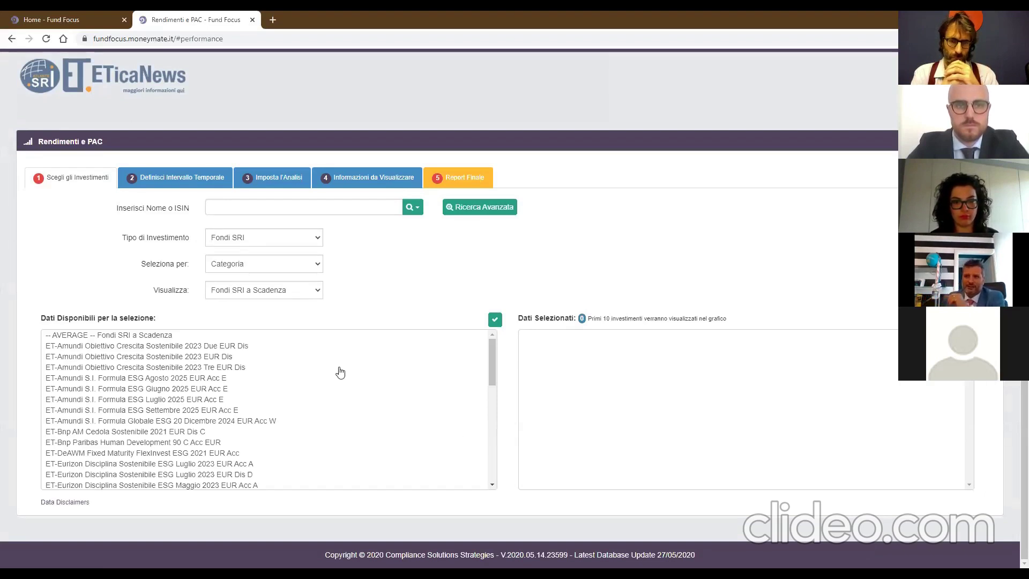
Add ET-Amundi Obiettivo Crescita Sostenibile 2023 Due EUR Dis and ET-Bnp AM Cedola Sostenibile 2021 EUR Dis C to the selected data.
click(135, 337)
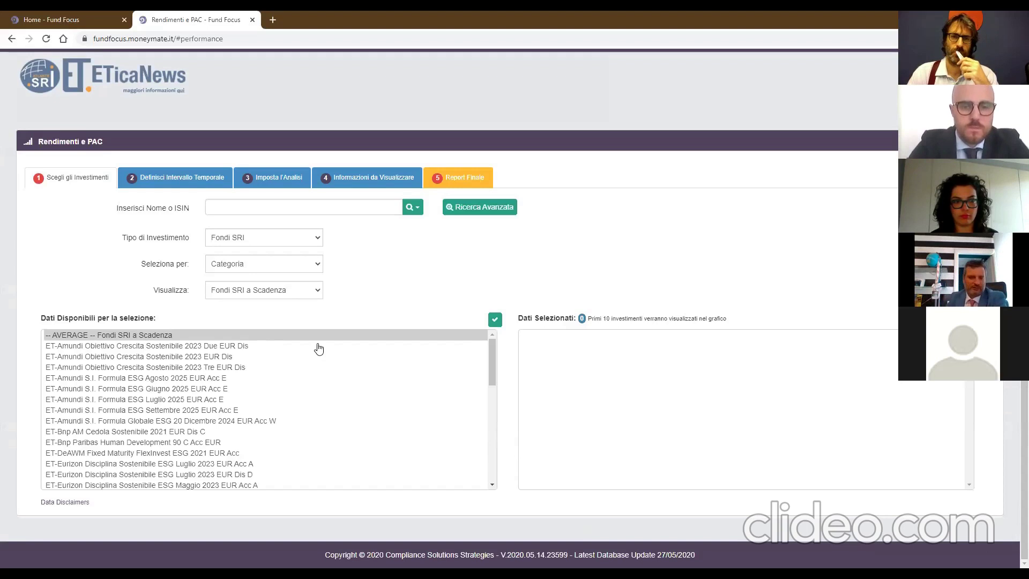
double_click(226, 345)
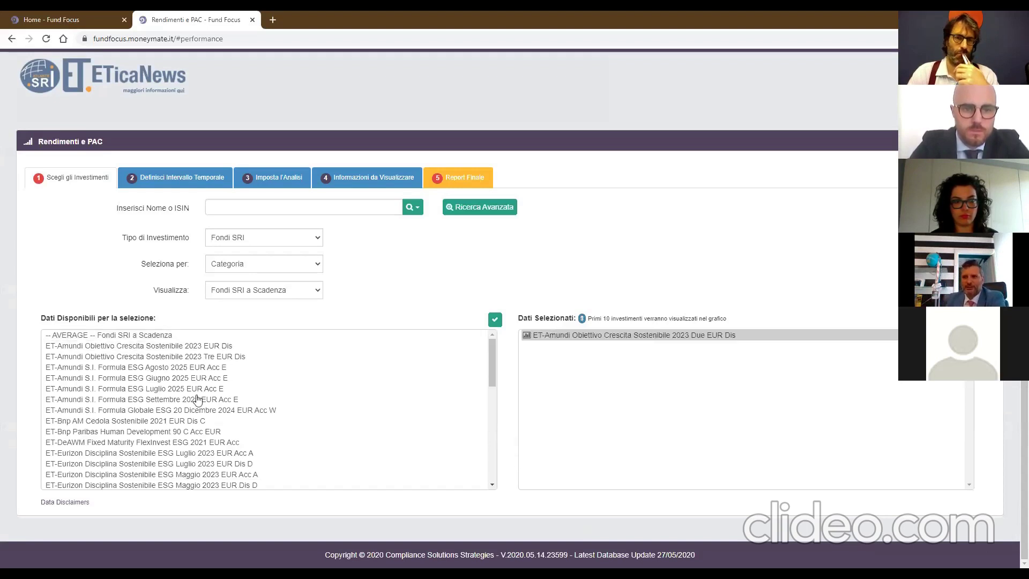
double_click(139, 422)
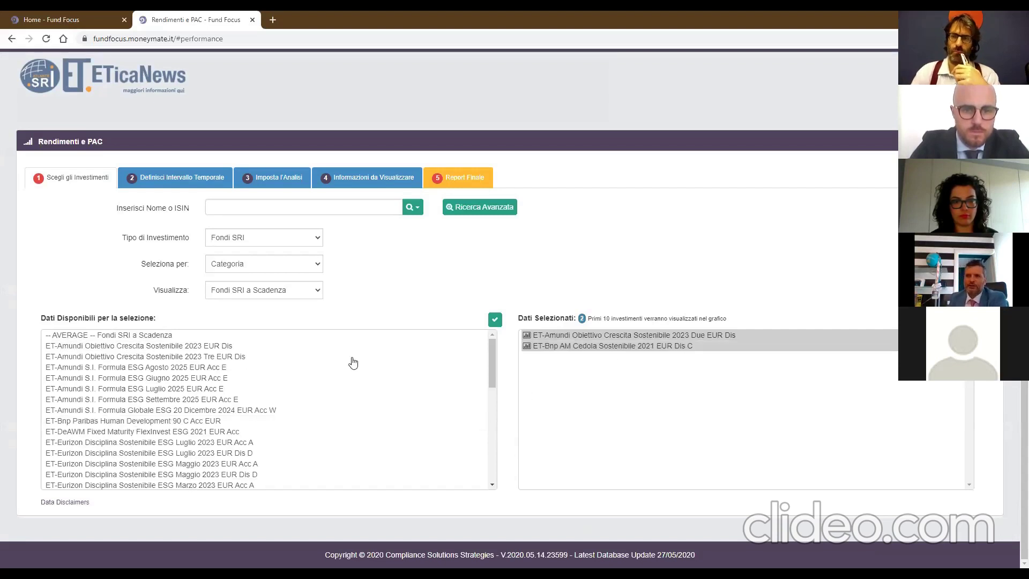
List the Fondi SRI Azionari category and add ET-AB Global Growth Trends Equity USD Acc C to the selected data.
click(305, 294)
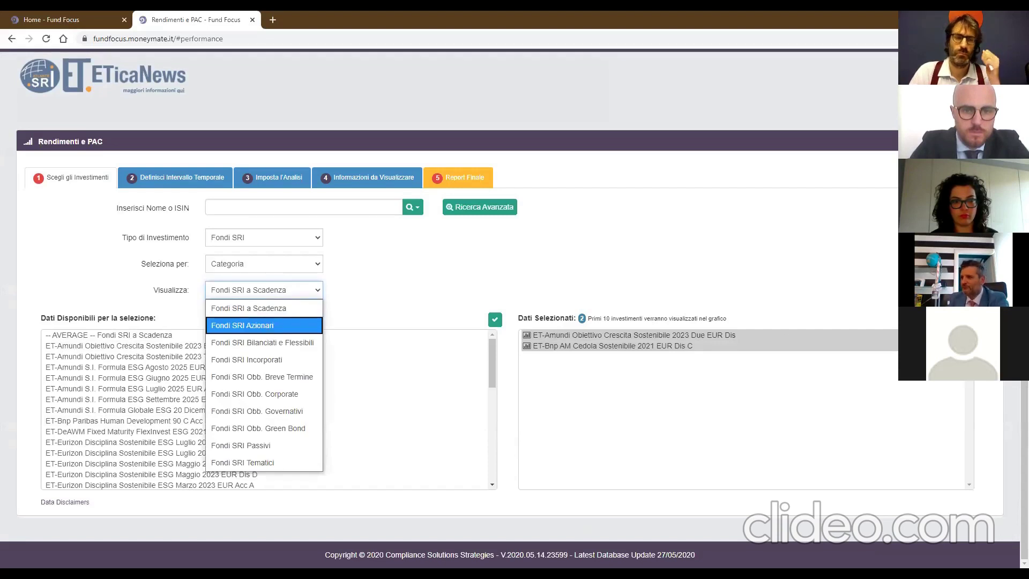
click(287, 325)
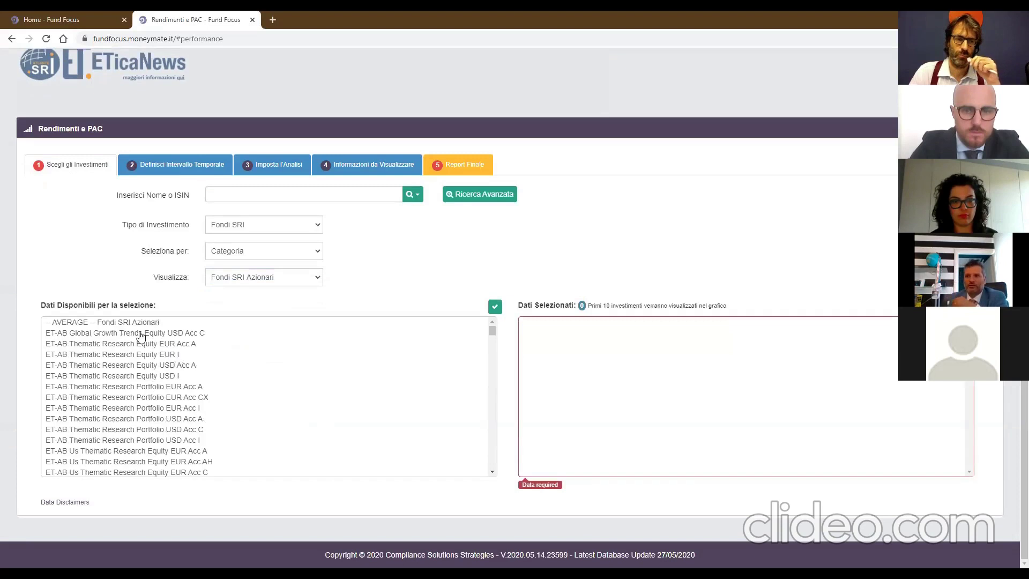
double_click(141, 336)
Add ET-Az Fund 1 Az Equity - Global ESG A Acc EUR and the Fondi SRI Azionari average to the selected data.
scroll(149, 423, down, 5)
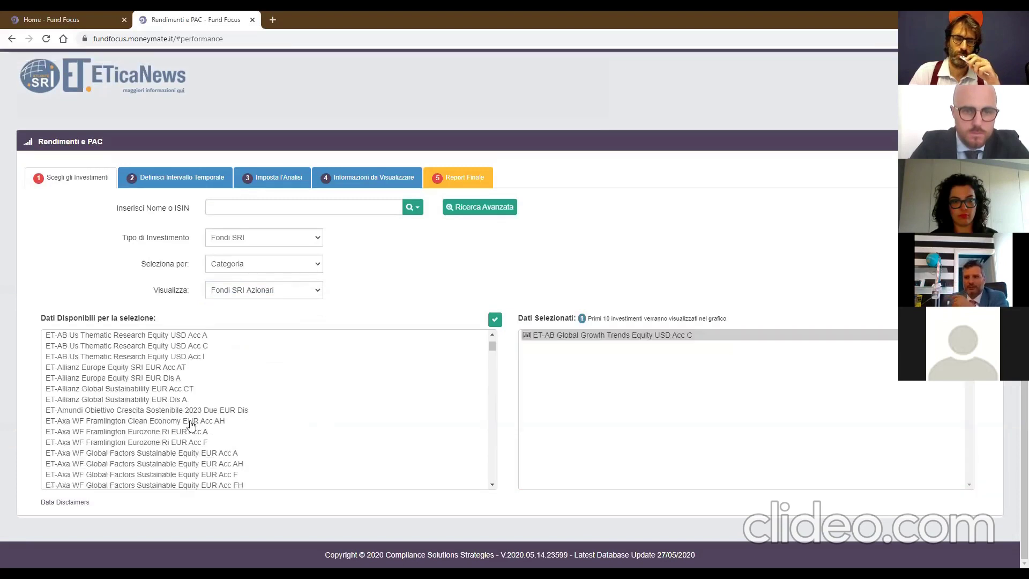
scroll(150, 423, up, 3)
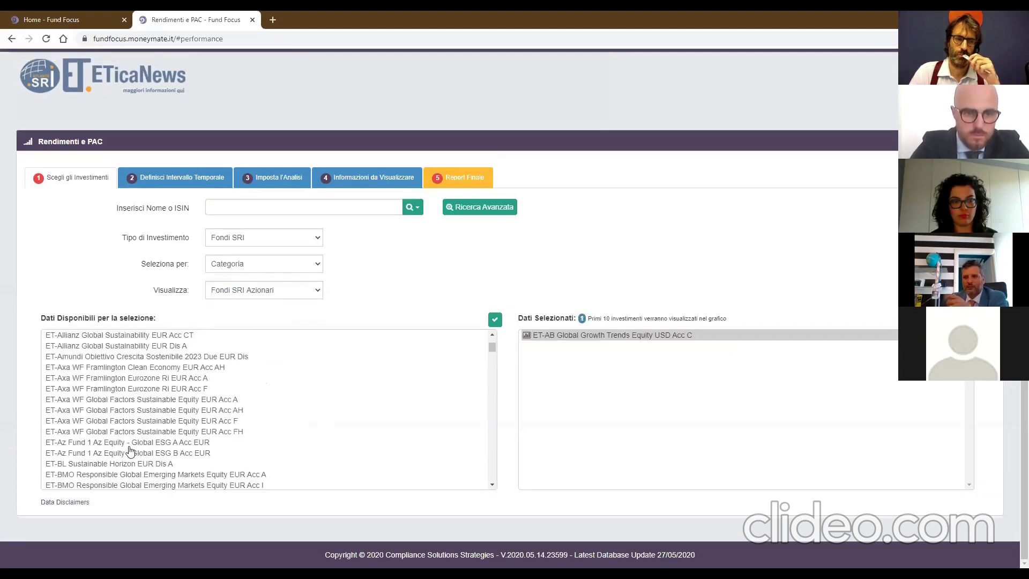
double_click(129, 444)
scroll(338, 410, up, 4)
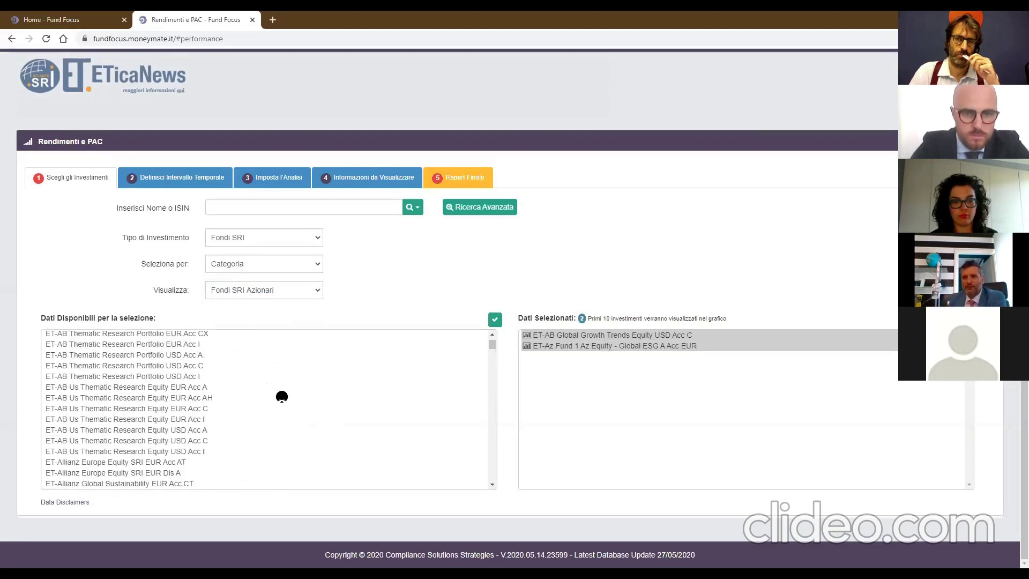
scroll(215, 348, up, 2)
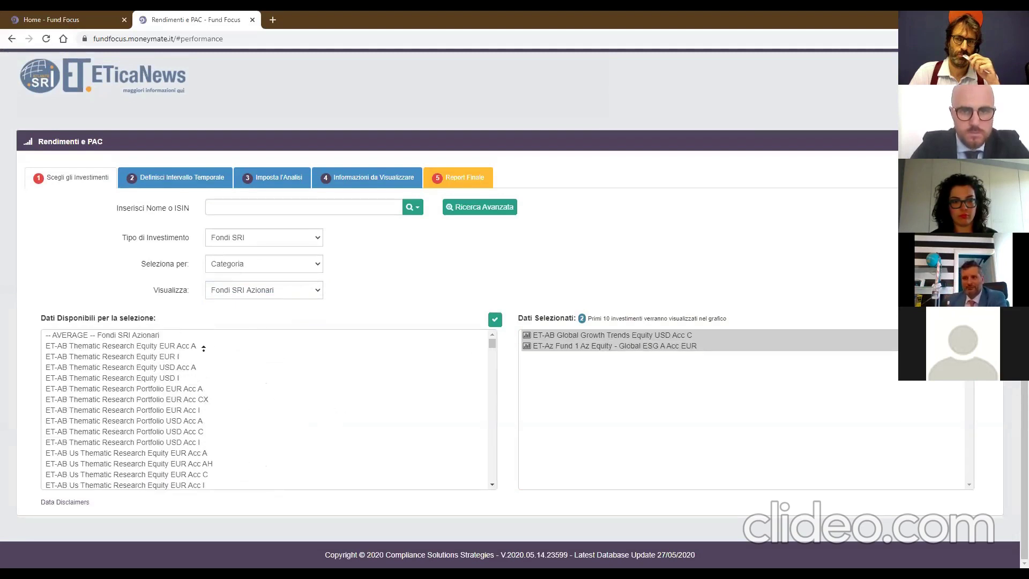
double_click(143, 338)
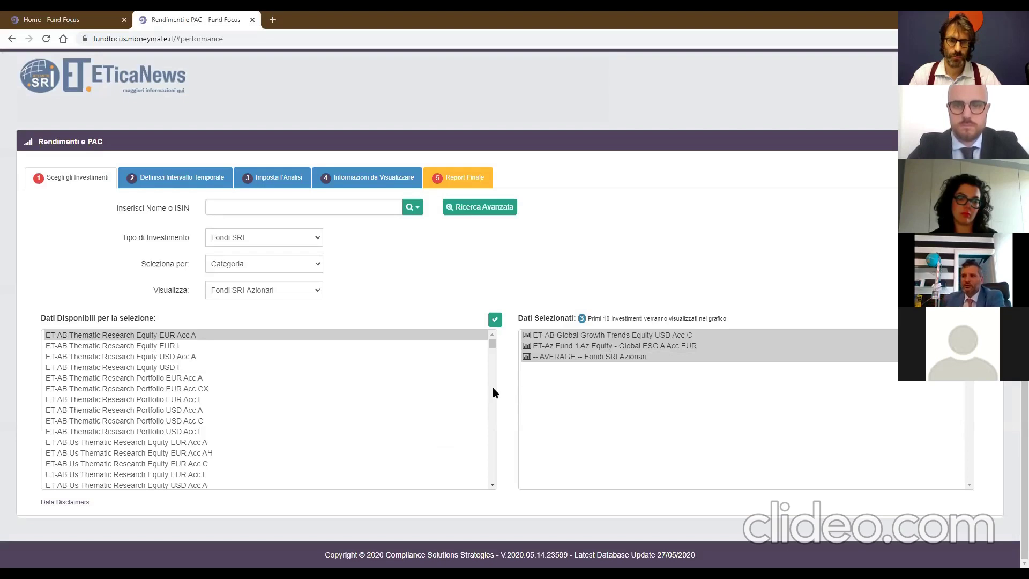
Review the report's time interval, including the youngest fund's start date, and its analysis settings.
click(185, 188)
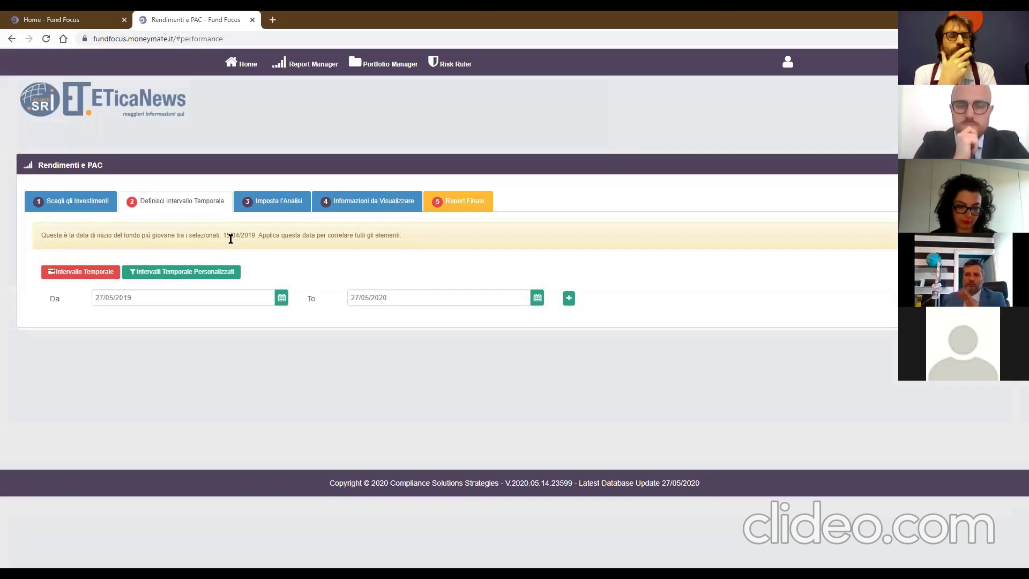
drag(224, 240, 235, 240)
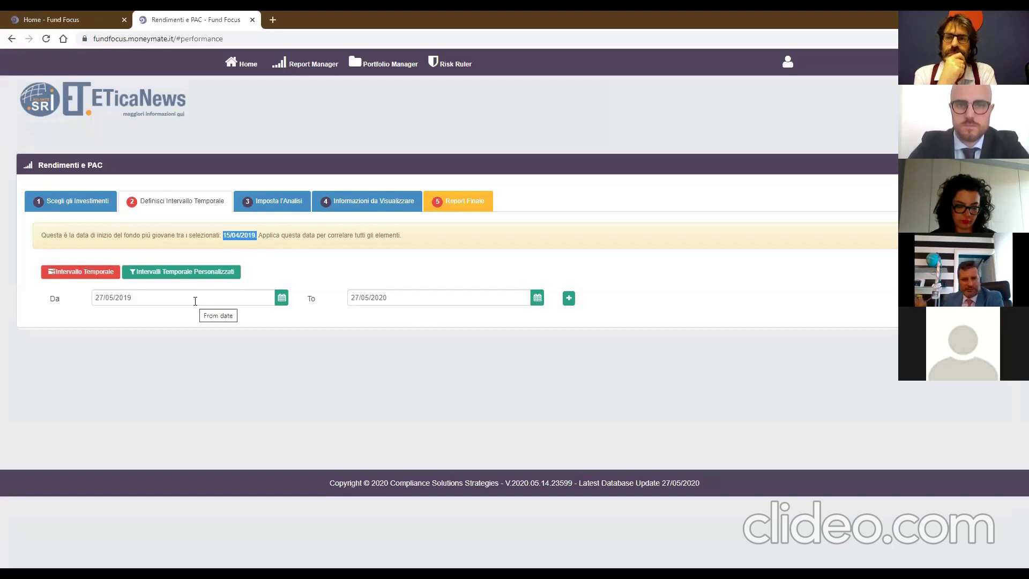
click(279, 207)
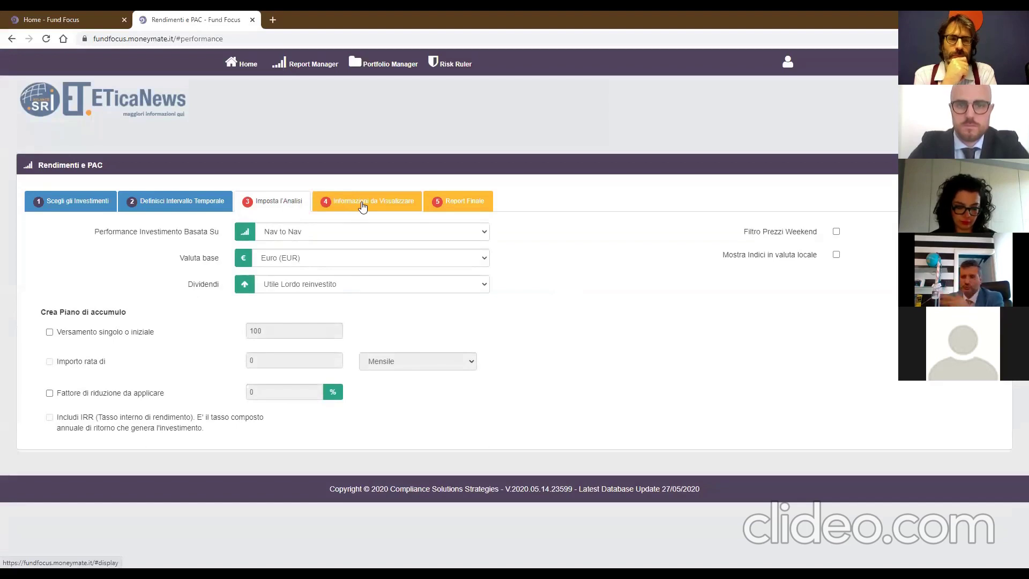
Among the information to display, add the ISIN and Categoria indicators to the personal selection.
click(362, 205)
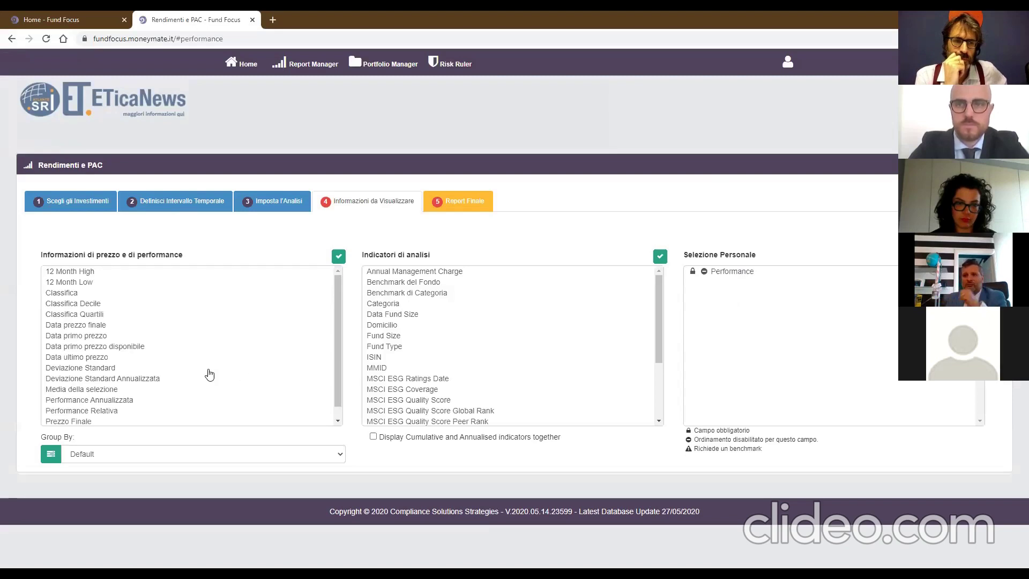
scroll(216, 372, down, 1)
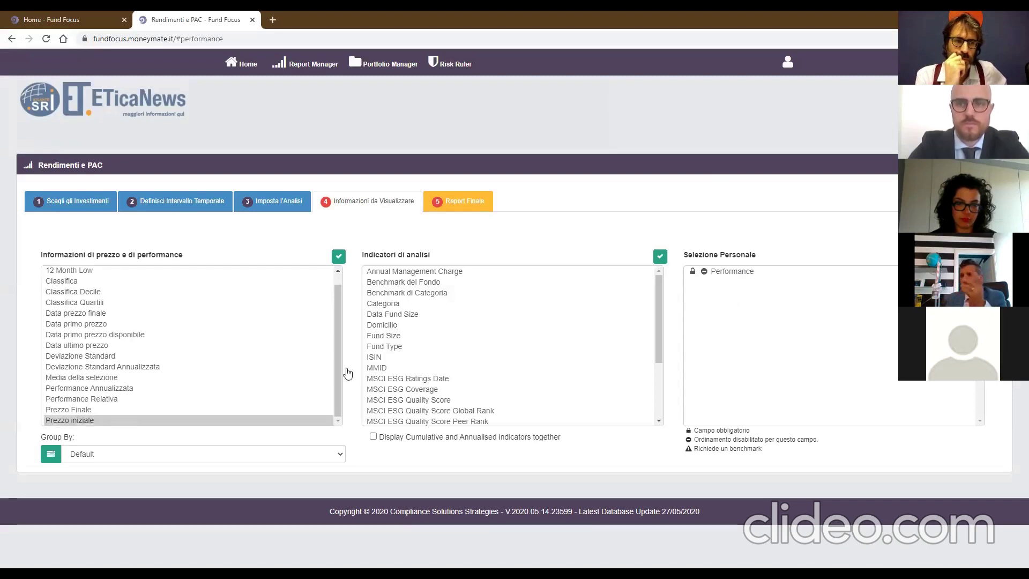
double_click(379, 362)
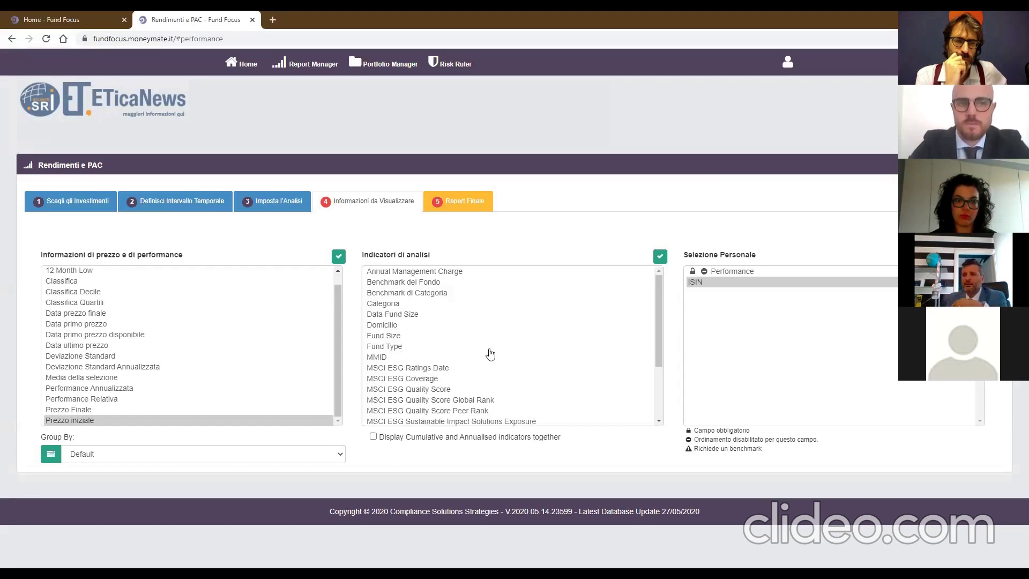
scroll(490, 353, down, 3)
scroll(466, 348, up, 3)
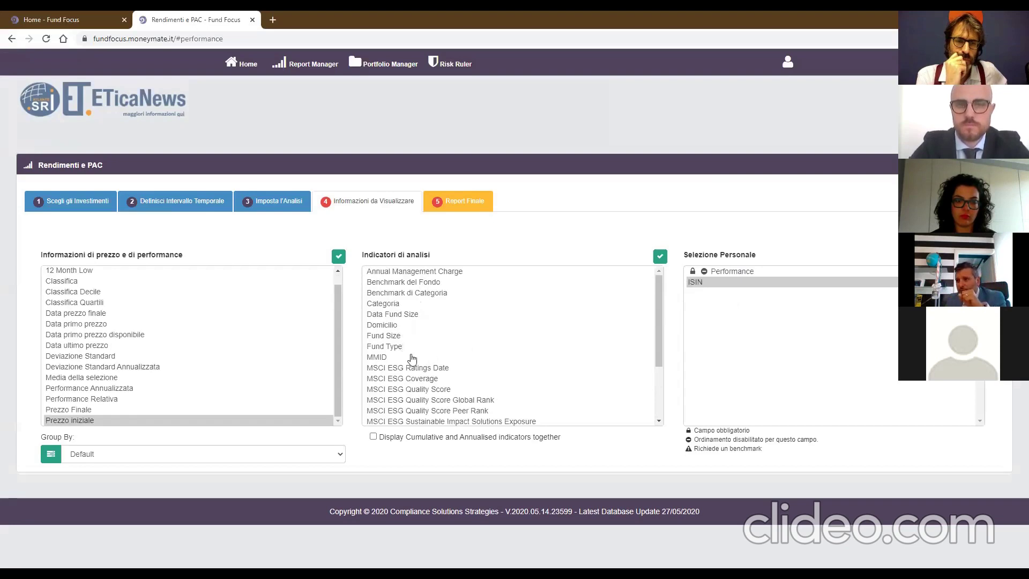
double_click(394, 303)
scroll(480, 322, down, 1)
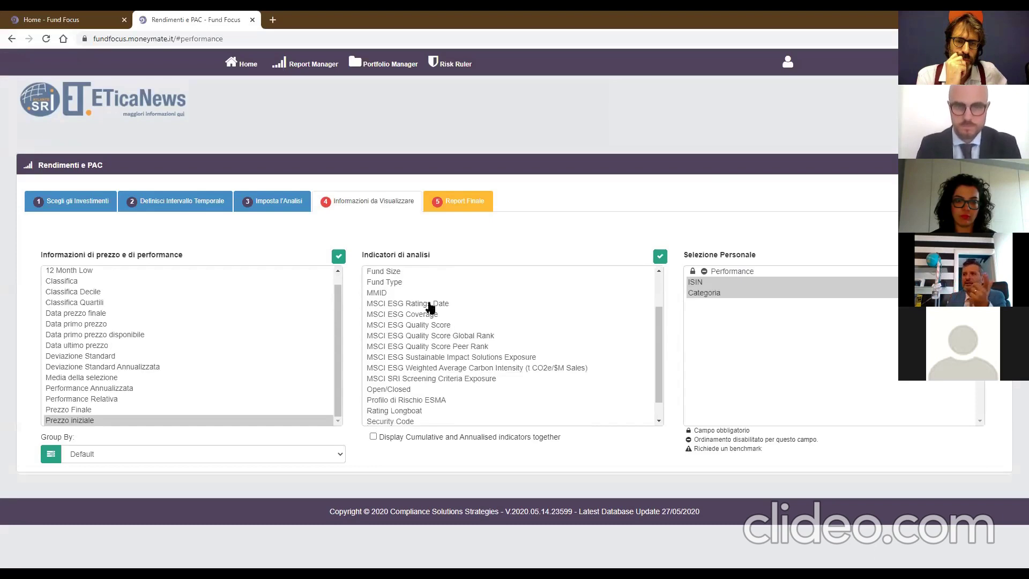
Add MSCI ESG Coverage, MSCI ESG Weighted Average Carbon Intensity, Profilo di Rischio ESMA and Valuta to the personal selection.
click(427, 315)
double_click(427, 315)
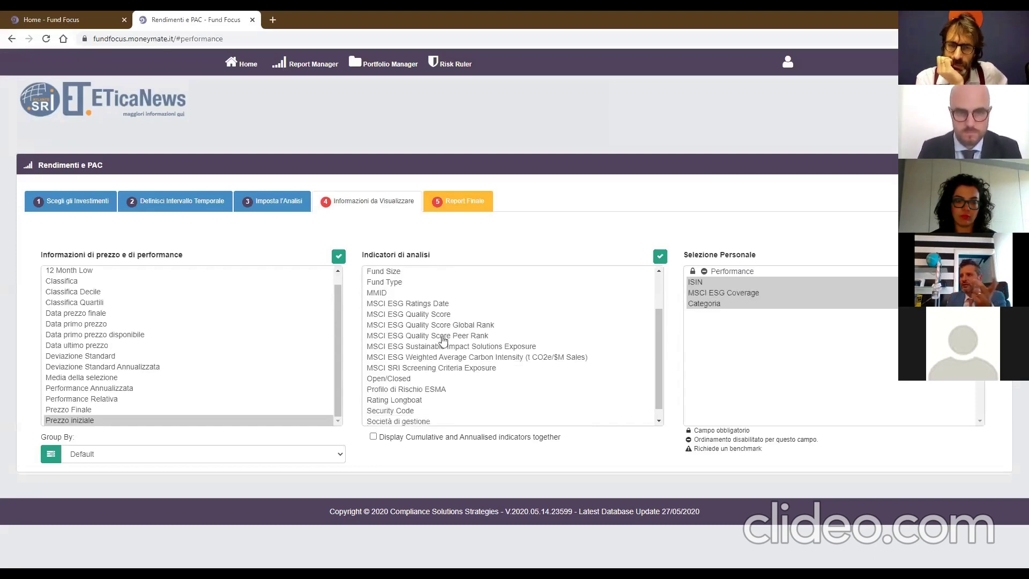
double_click(447, 358)
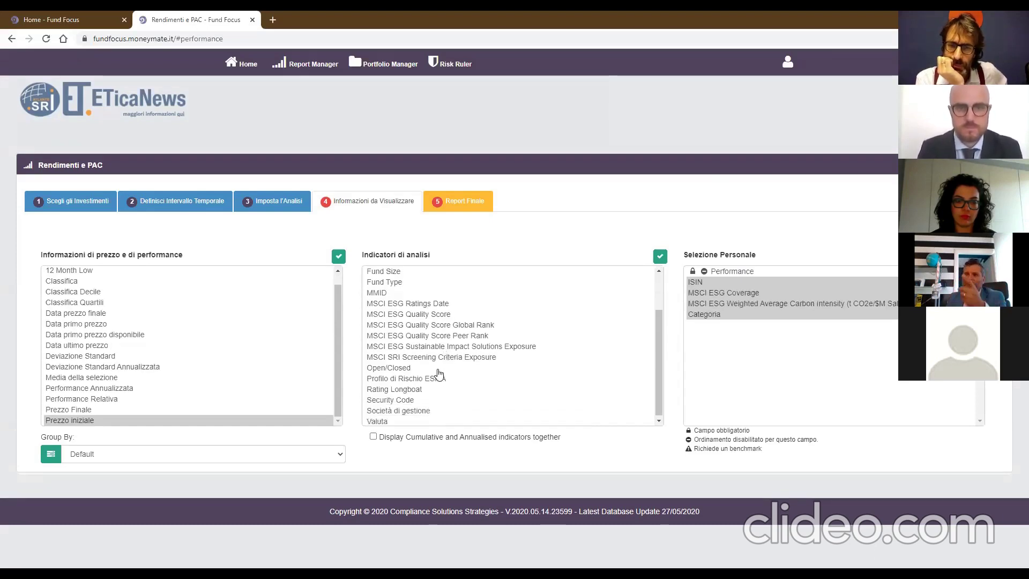
double_click(438, 378)
click(437, 378)
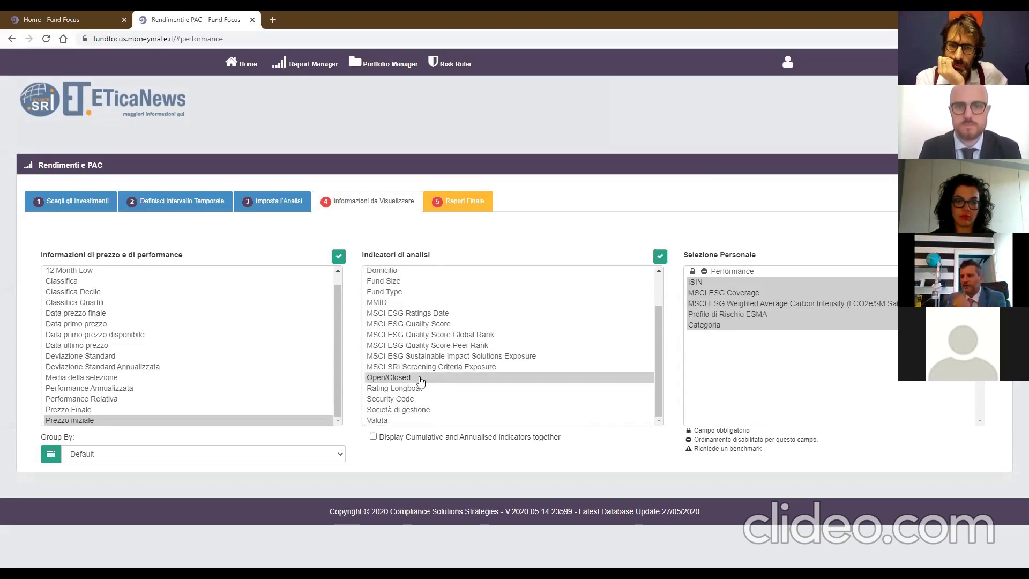
double_click(386, 420)
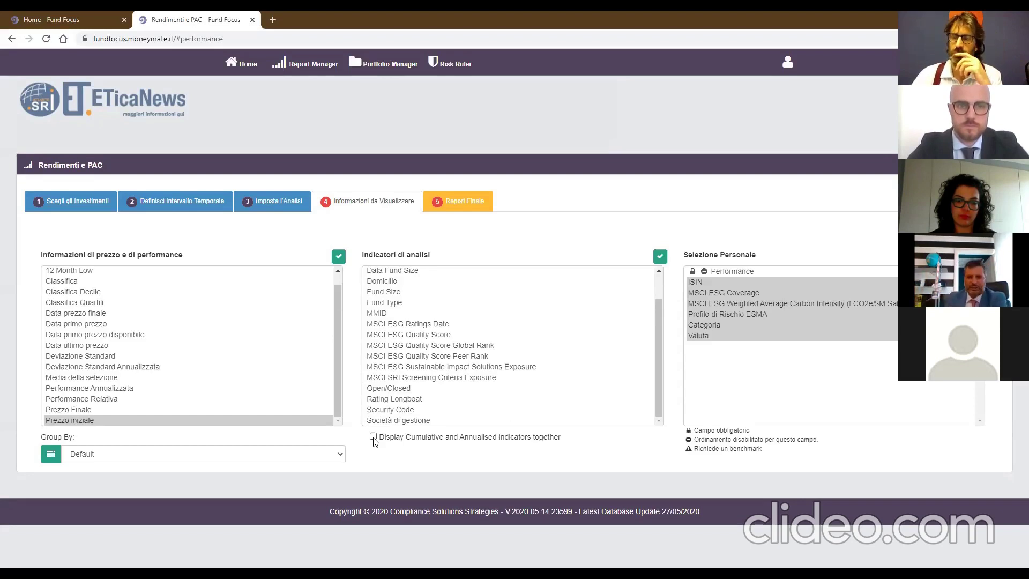
Check the available grouping options without changing them and generate the final report.
click(310, 461)
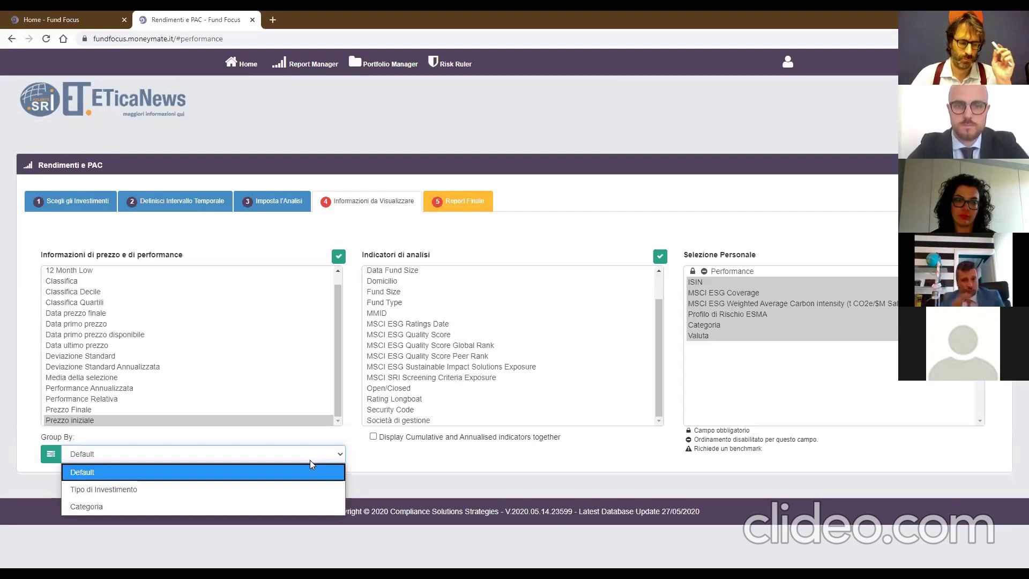
click(466, 204)
click(467, 204)
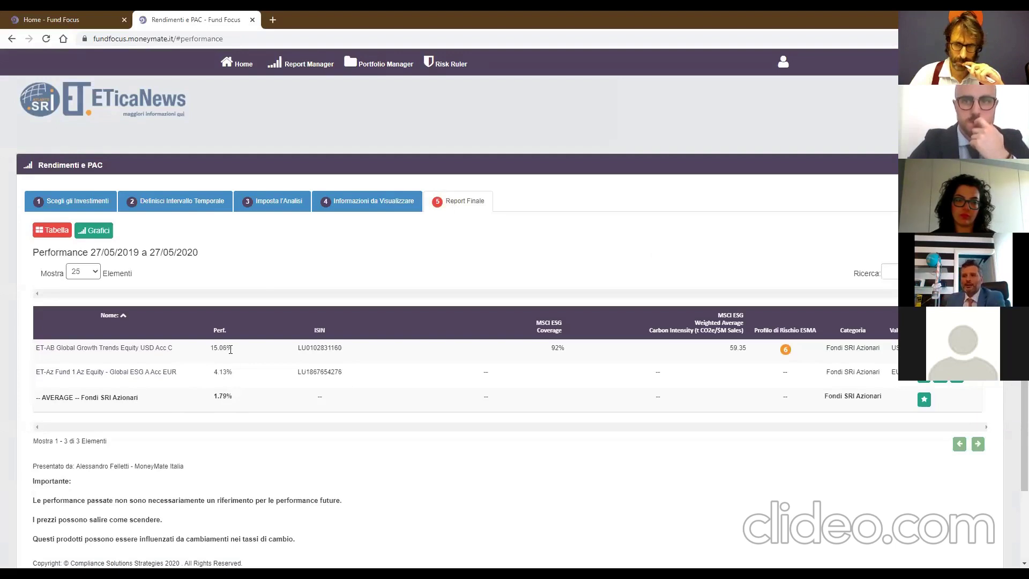
Display the report's charts and examine the Grafico lineare delle Performance in its enlarged view.
click(83, 232)
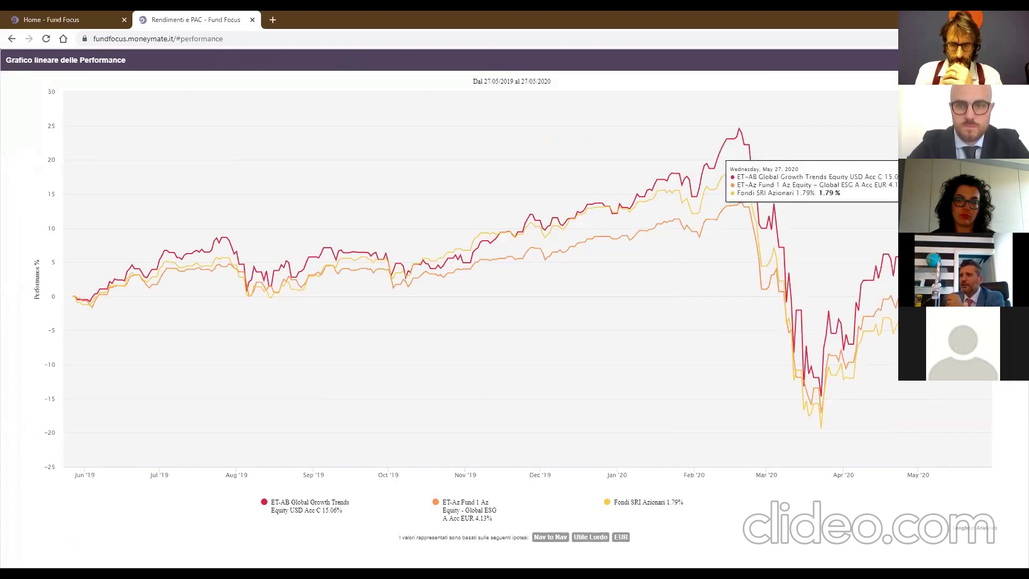
key(Escape)
scroll(712, 471, down, 1)
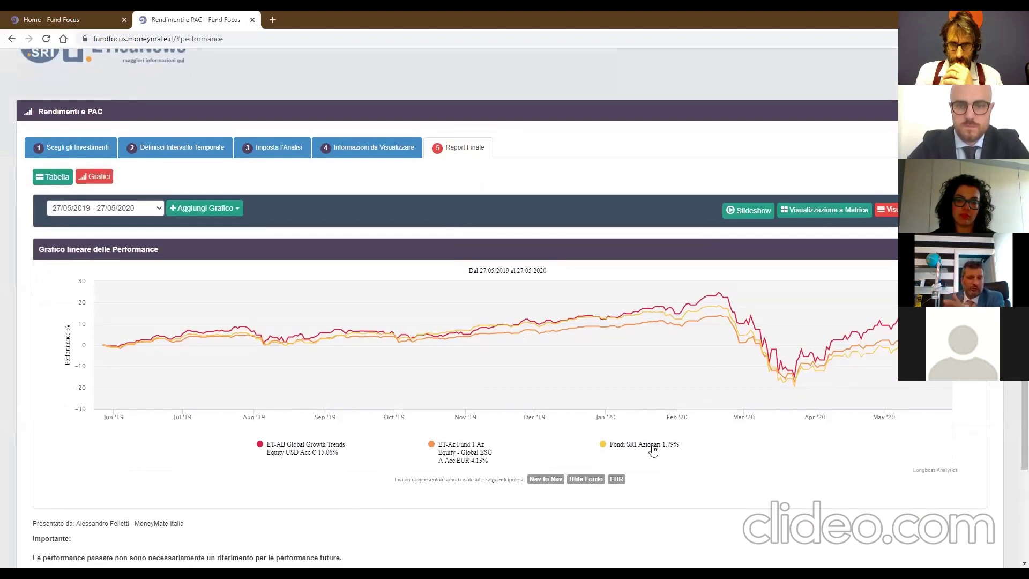
Restyle the Fondi SRI Azionari line as a black dashed line, save it and examine the enlarged chart.
click(653, 450)
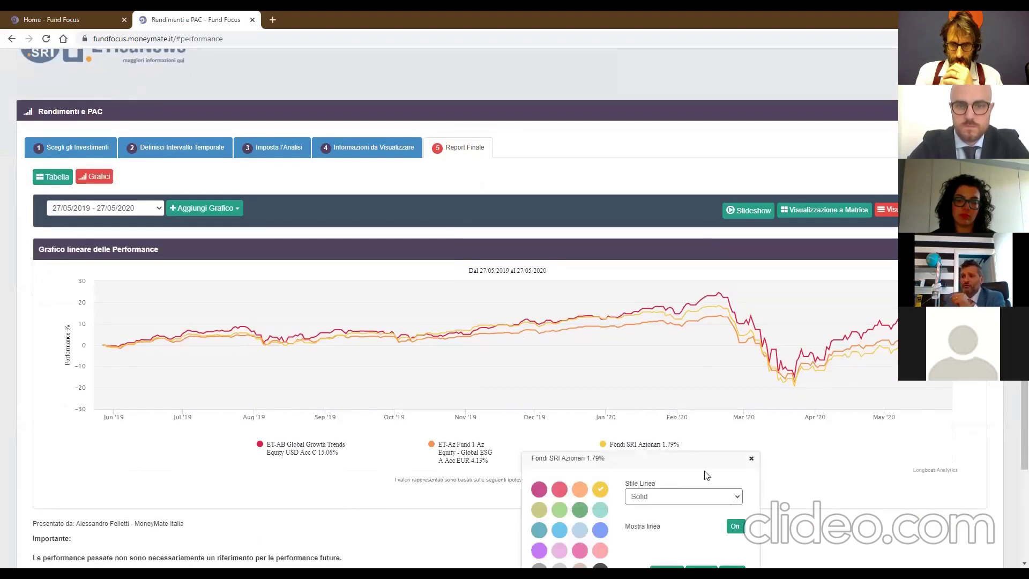
scroll(633, 528, down, 1)
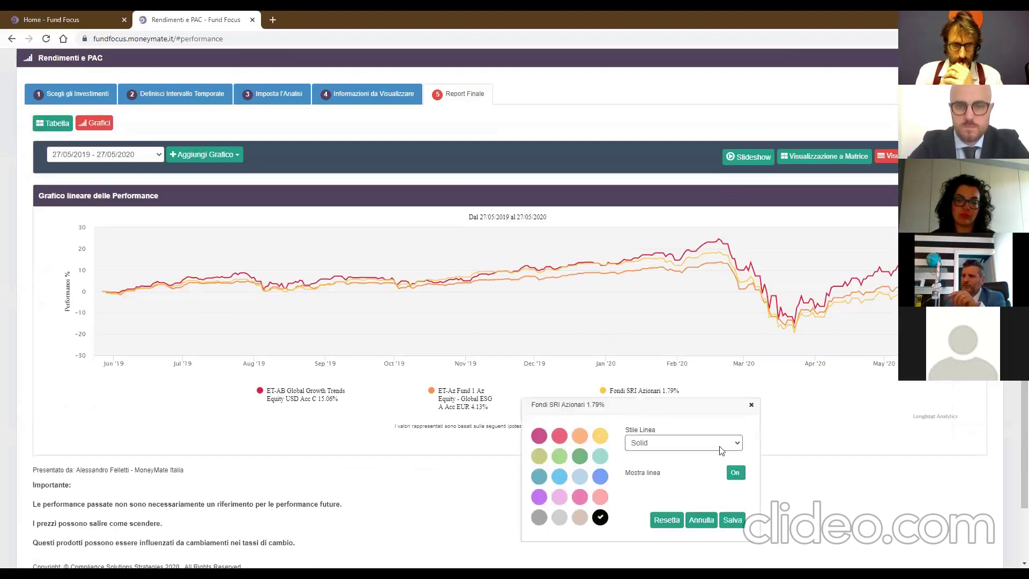
click(721, 450)
click(697, 376)
click(733, 520)
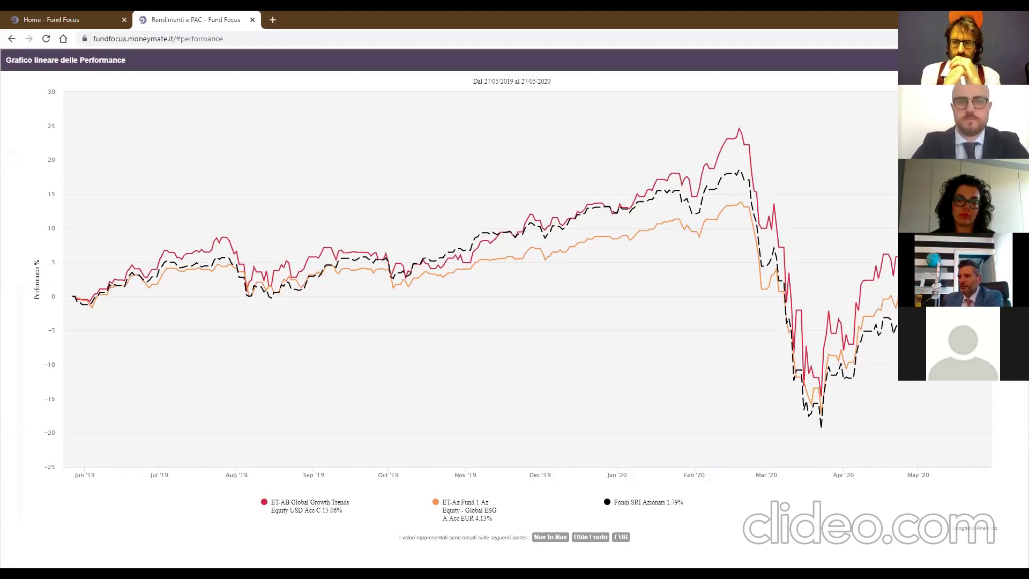
mouse_move(910, 214)
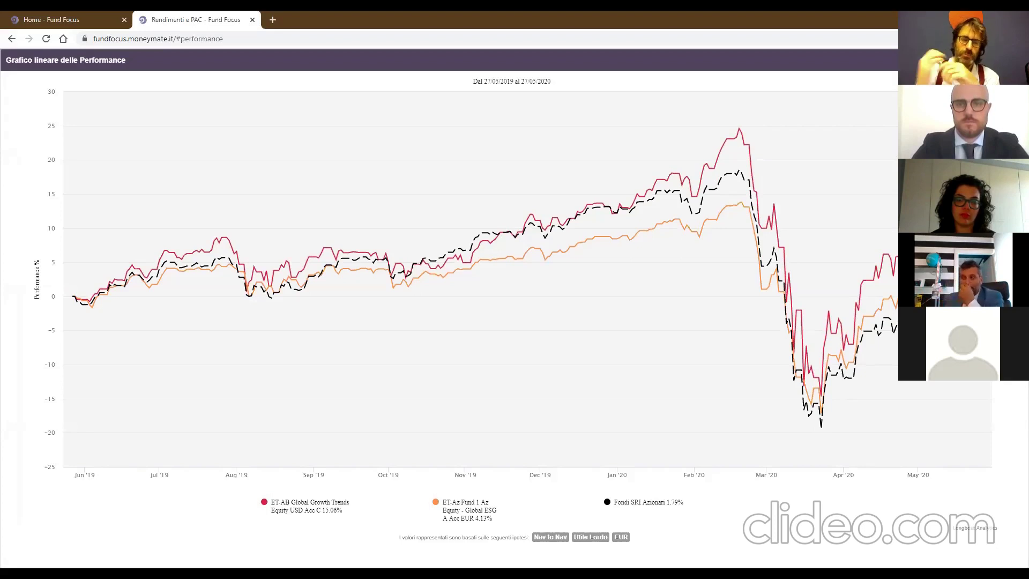
scroll(449, 309, up, 5)
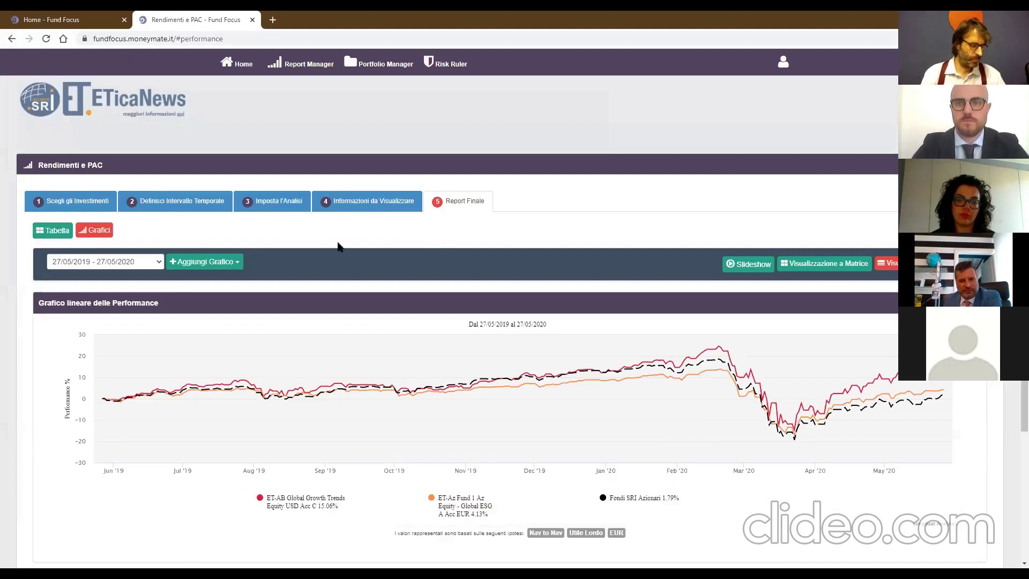
Add a Grafico a Dispersione XY to the report and examine it in the enlarged view.
click(235, 262)
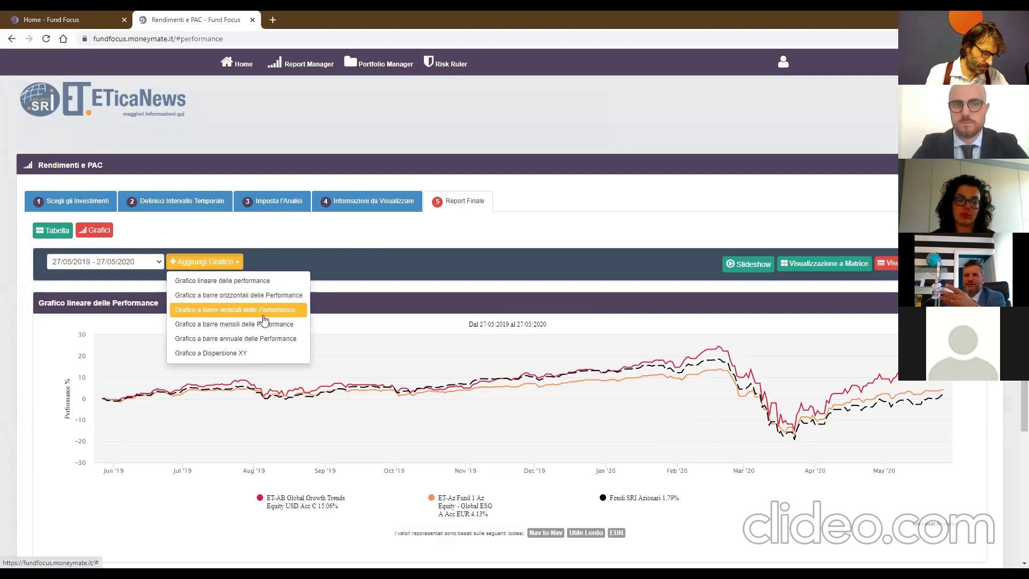
click(226, 355)
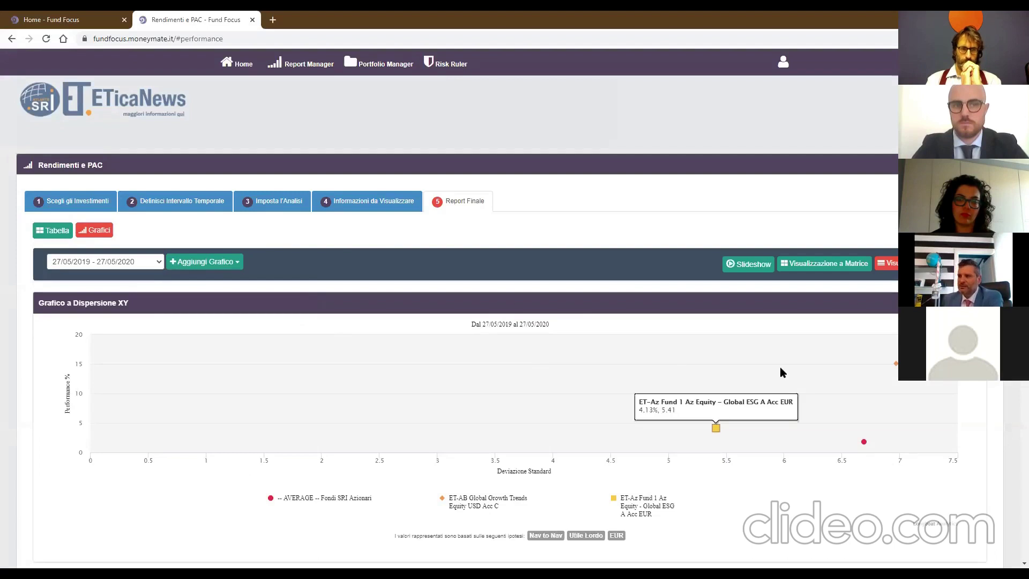
scroll(514, 321, down, 5)
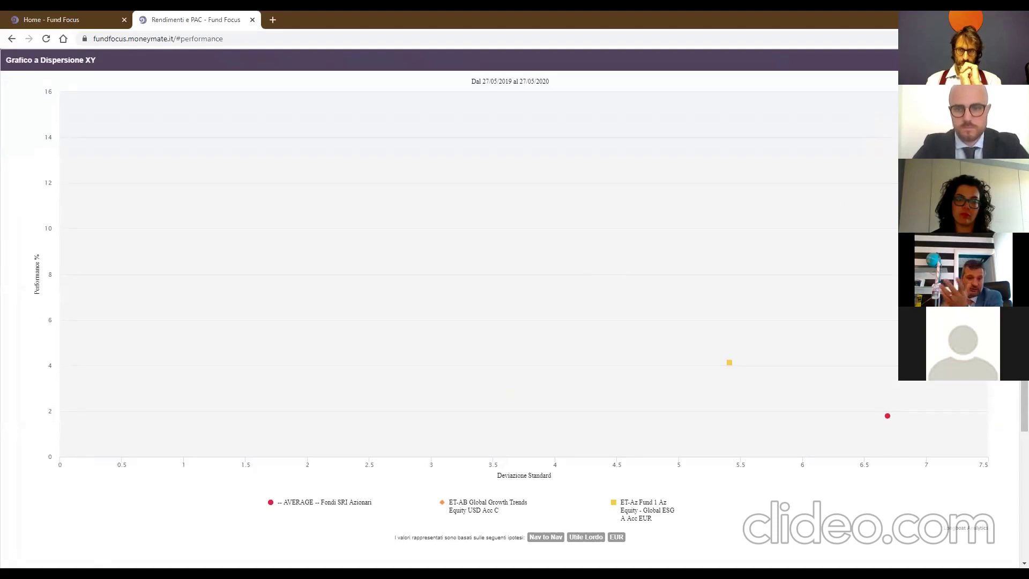
mouse_move(911, 381)
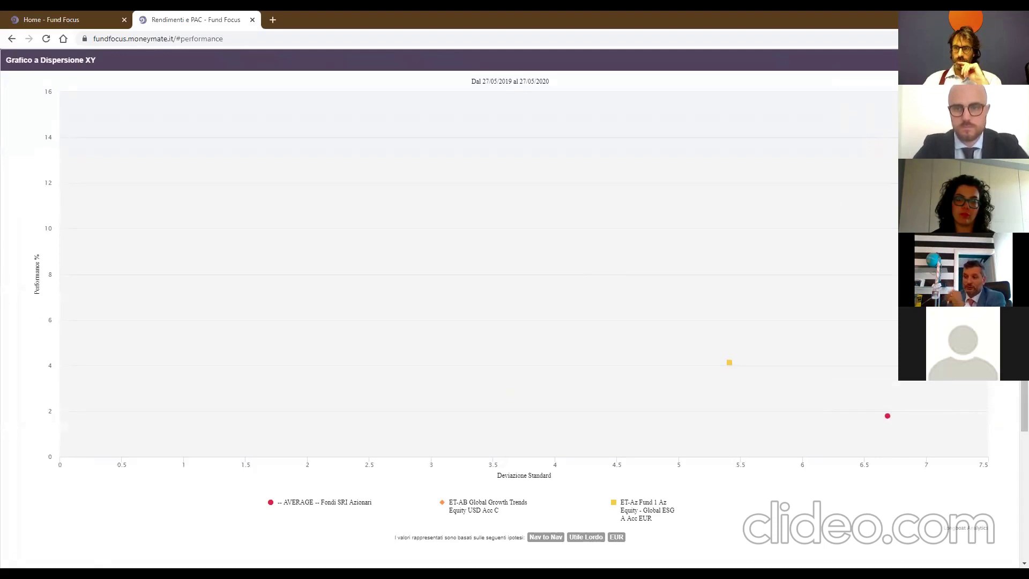
Leave the enlarged view and recolour the AVERAGE Fondi SRI Azionari marker black in the Grafico a Dispersione XY.
key(Escape)
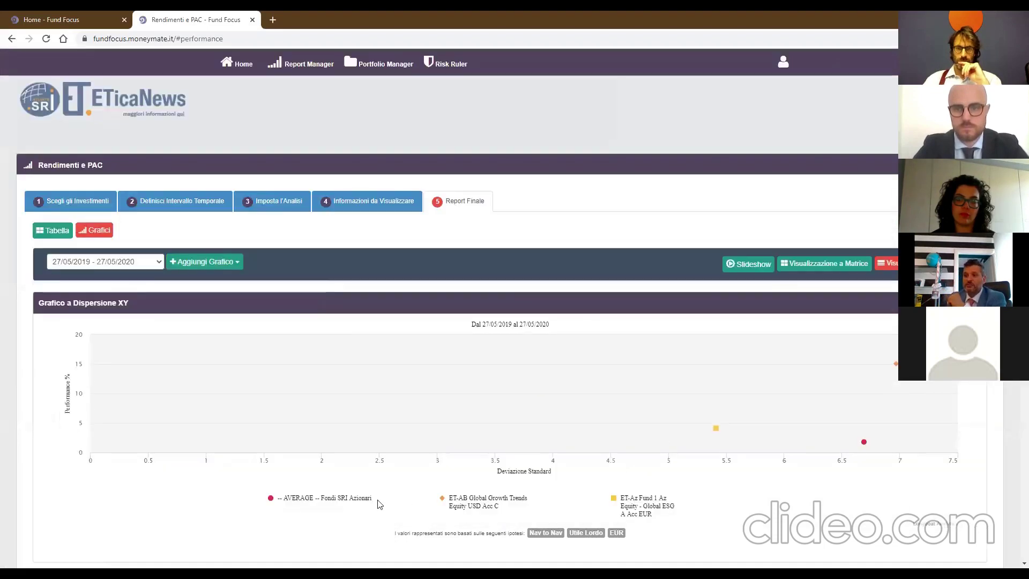
click(270, 499)
scroll(363, 502, down, 1)
scroll(274, 429, down, 2)
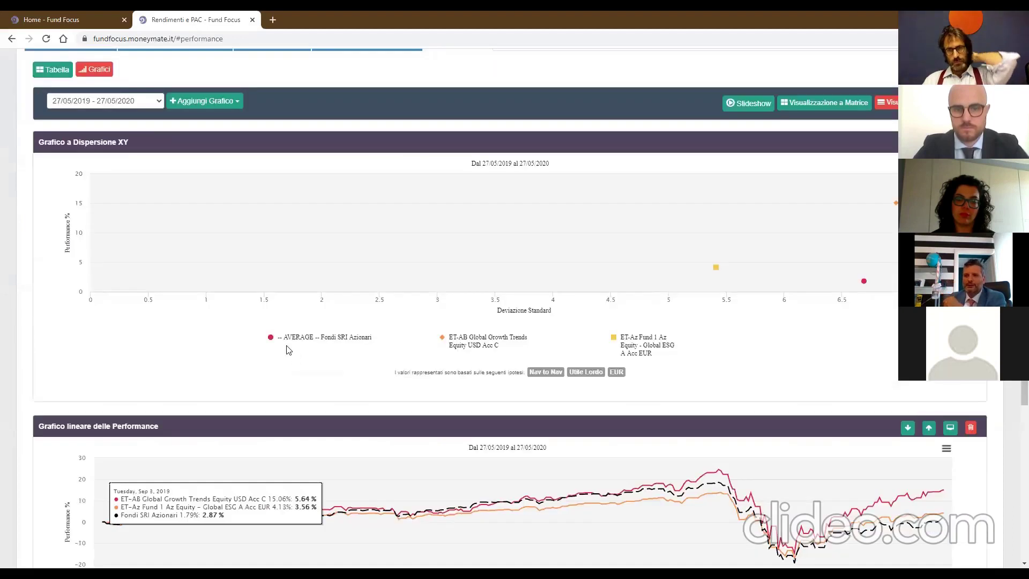
click(271, 338)
click(268, 463)
click(401, 457)
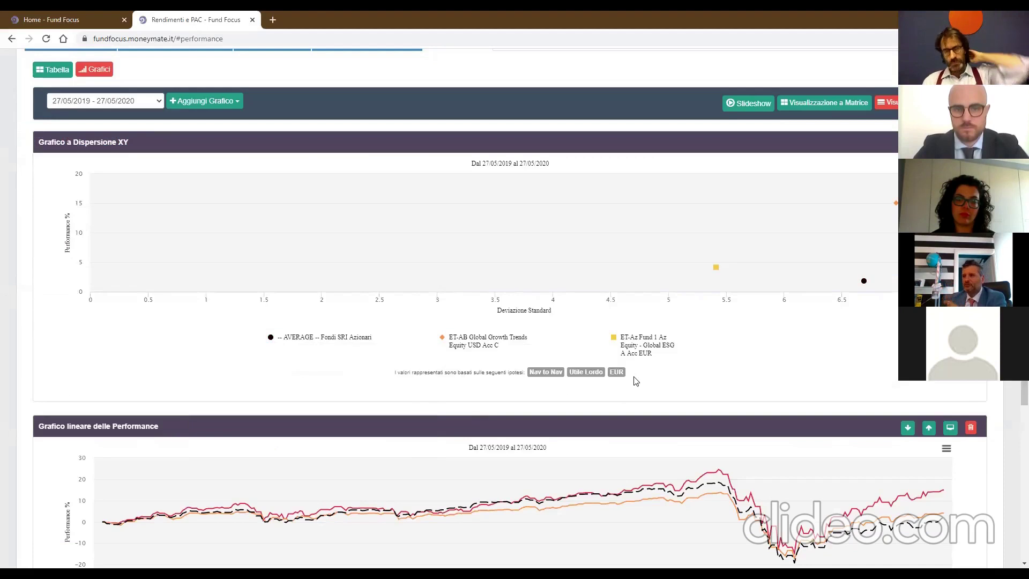
Zoom the Grafico lineare delle Performance into the period from early February to late May 2020.
scroll(633, 381, up, 2)
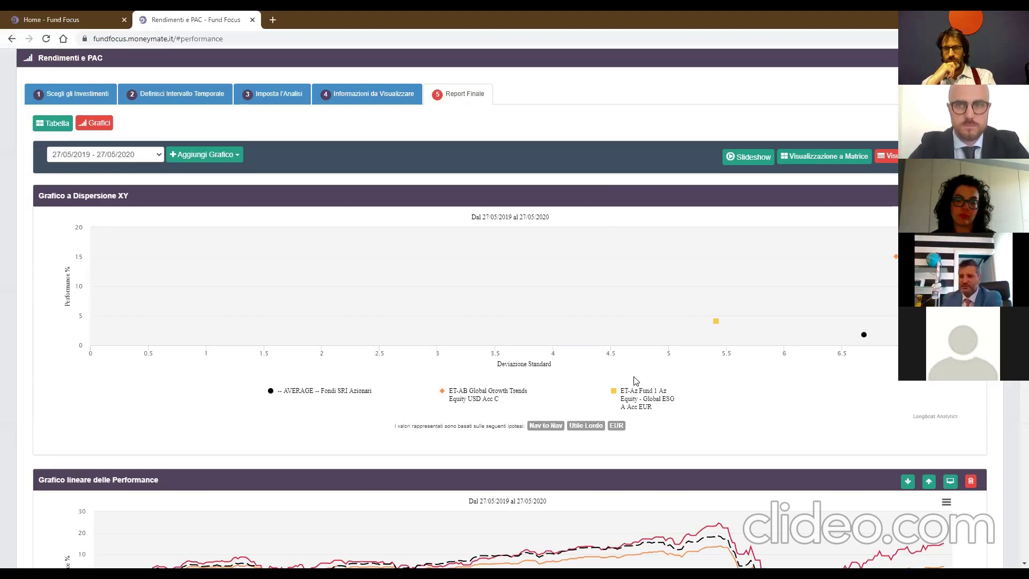
scroll(636, 380, down, 3)
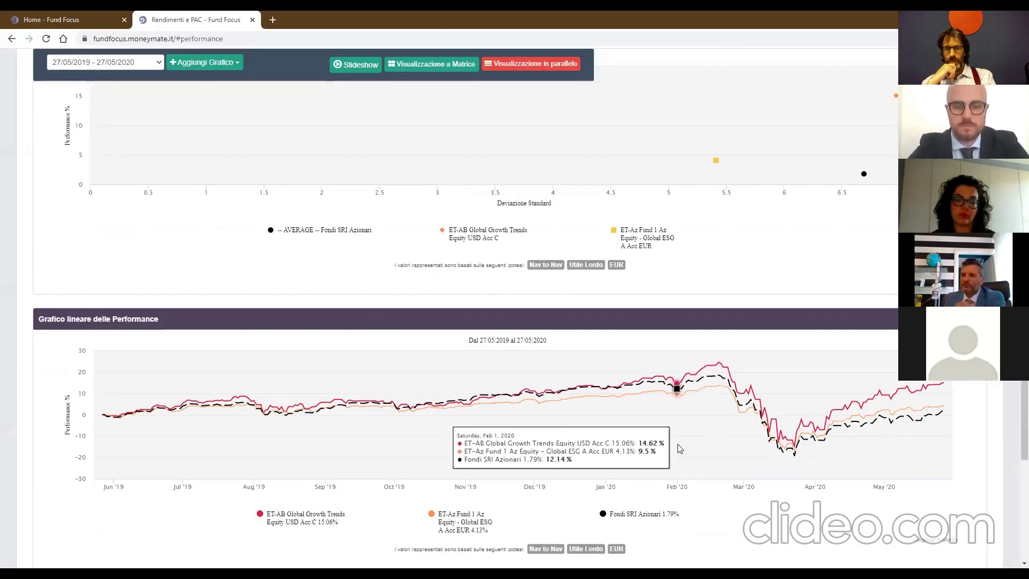
drag(678, 445, 953, 456)
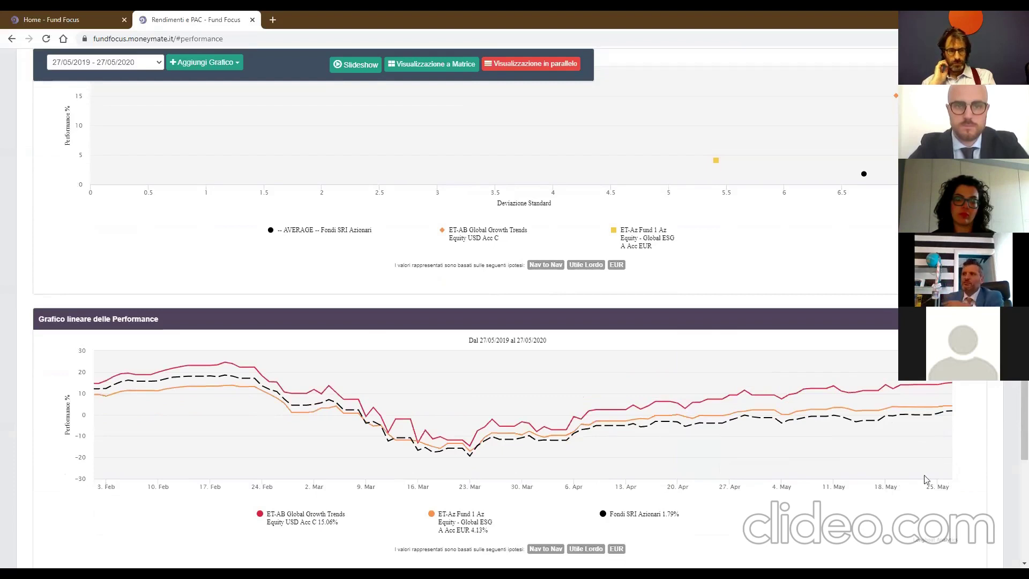
Arrange the report's charts in matrix view and check the scatter chart's print and download options.
scroll(925, 479, up, 4)
click(850, 215)
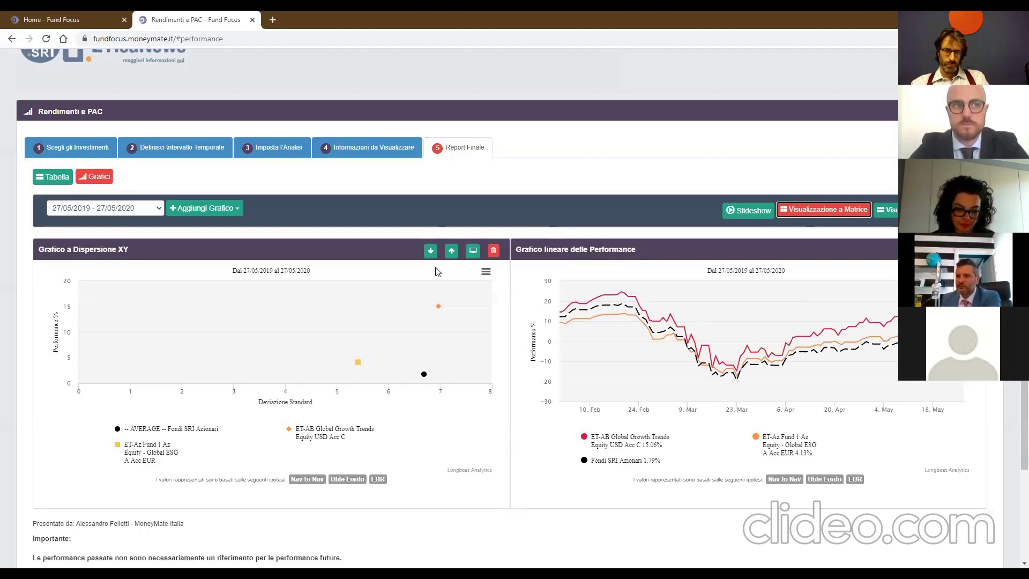
click(485, 275)
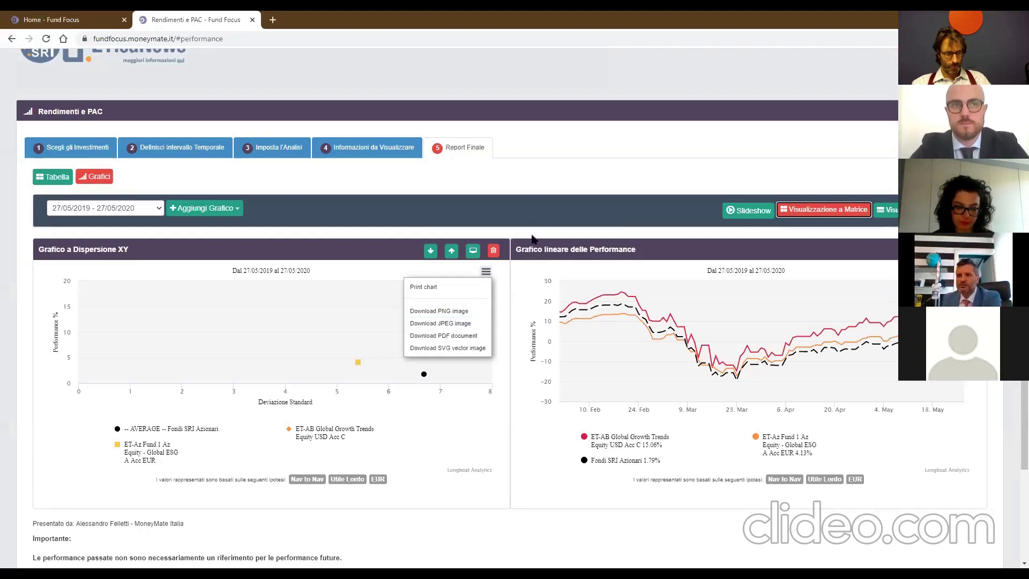
Reset the zoom of the Grafico lineare delle Performance to its full period.
scroll(529, 252, up, 1)
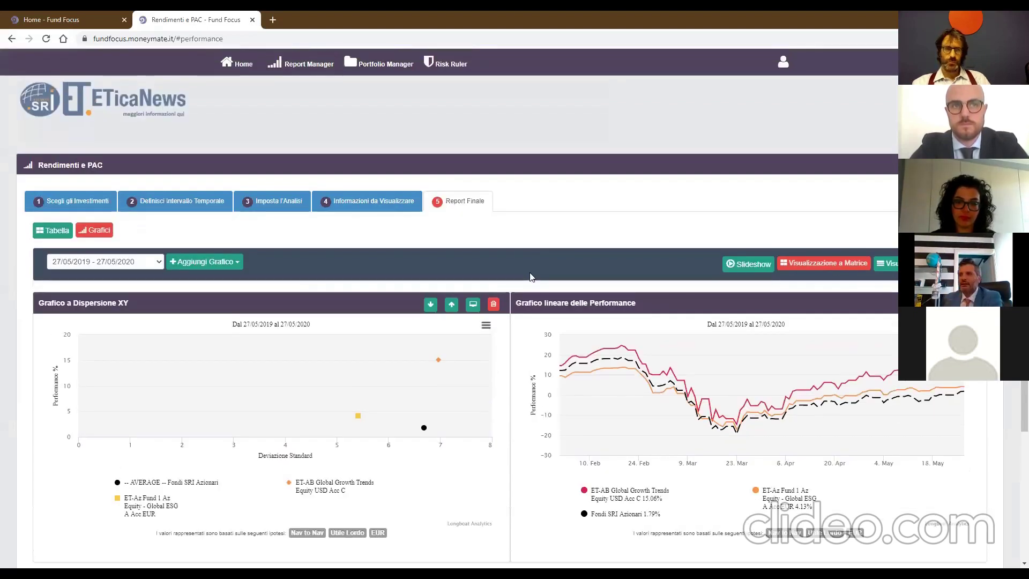
mouse_move(881, 353)
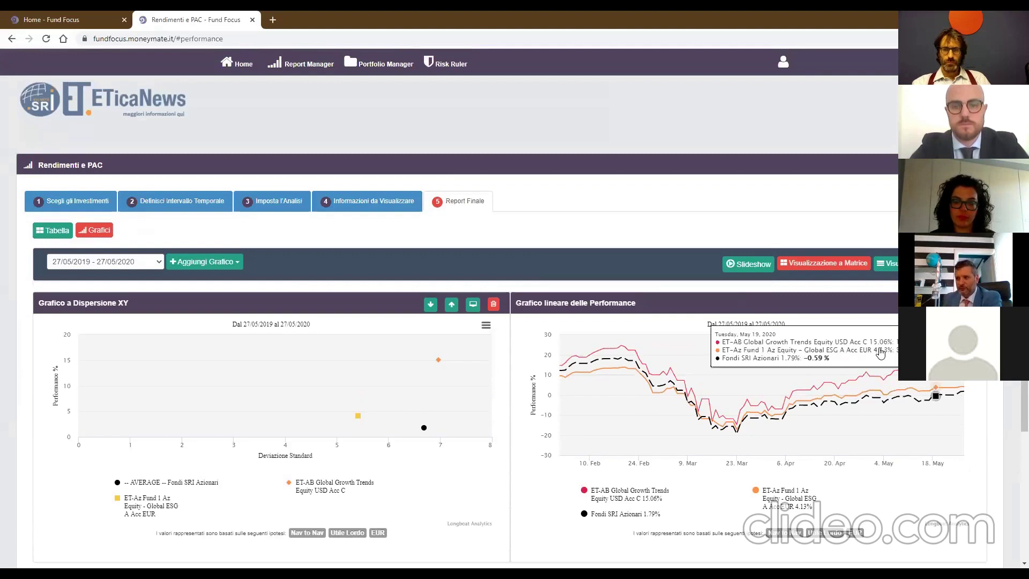
scroll(631, 320, down, 1)
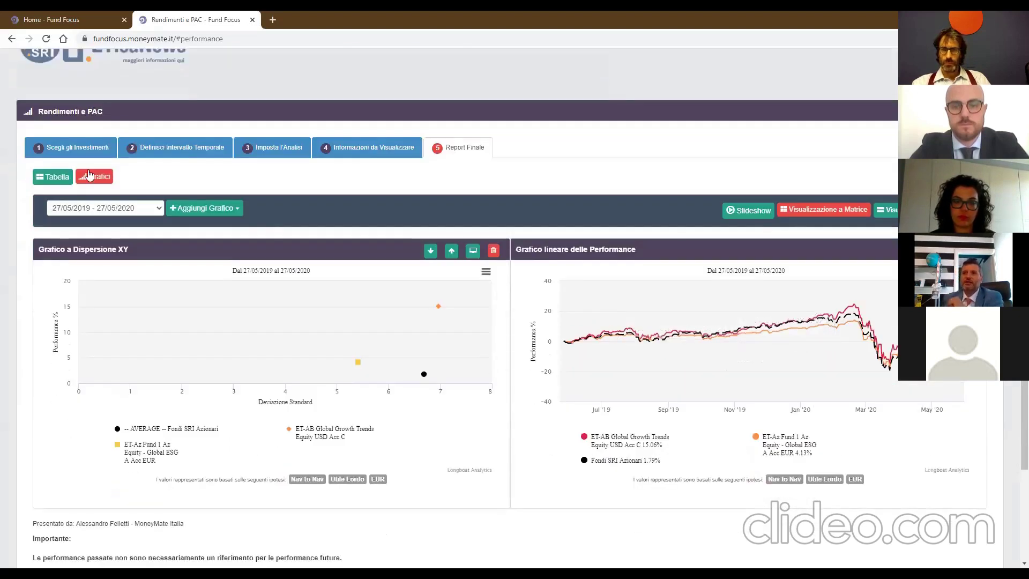
Switch the report back to its table and check the available export formats without exporting.
click(56, 180)
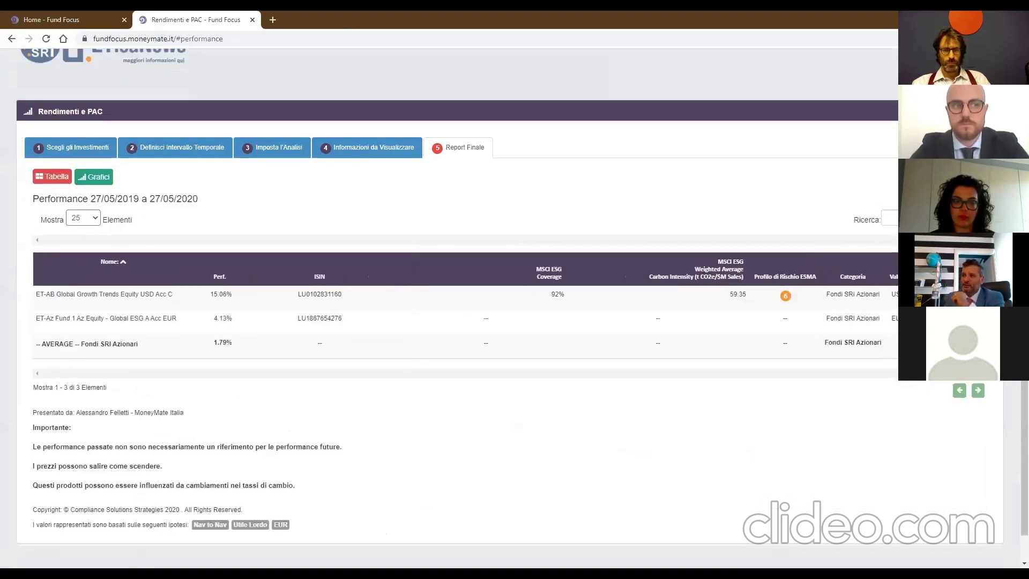
click(911, 179)
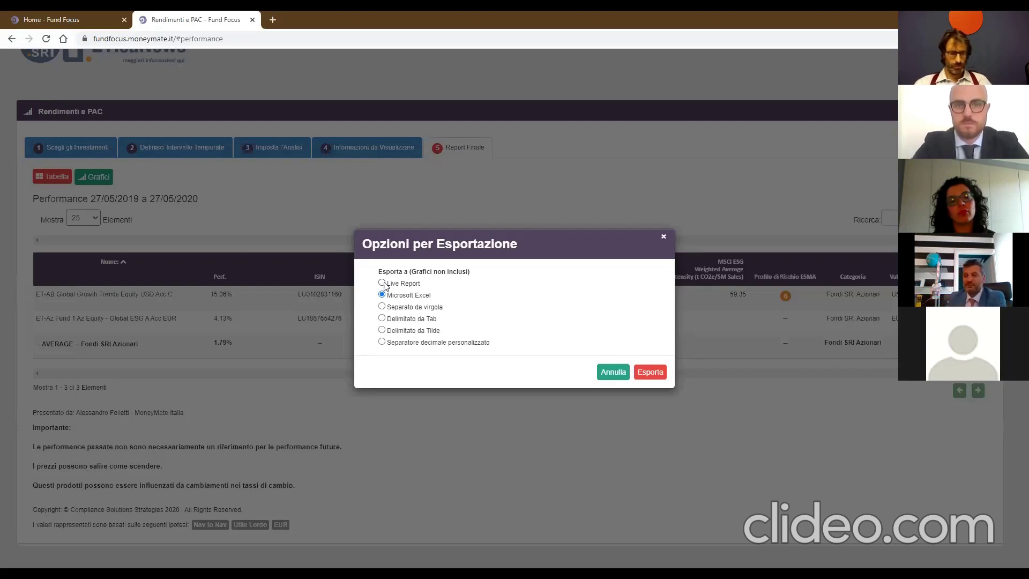
click(663, 237)
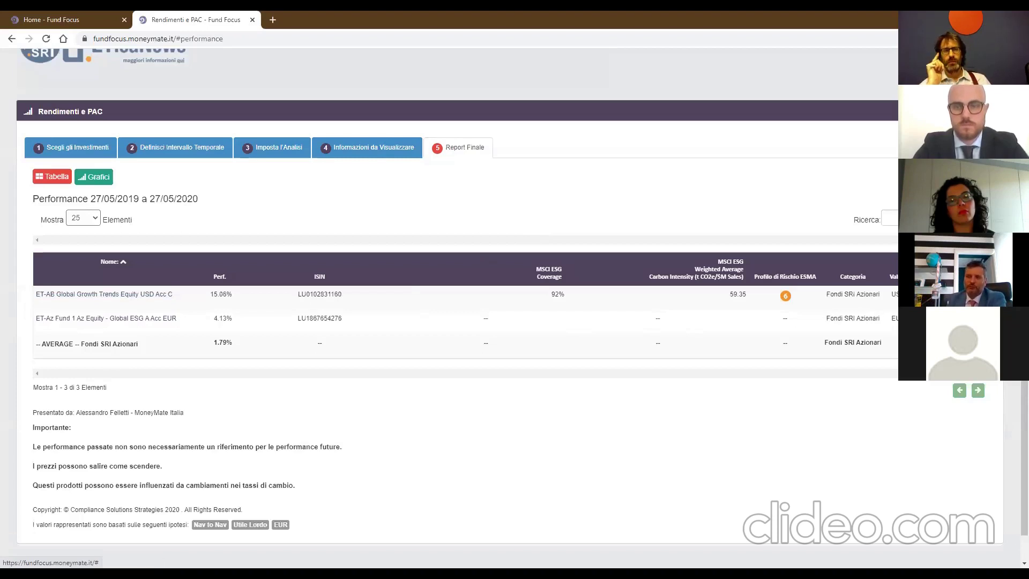
Return to the home page and open the Analisi Quantitativa report.
scroll(790, 298, up, 1)
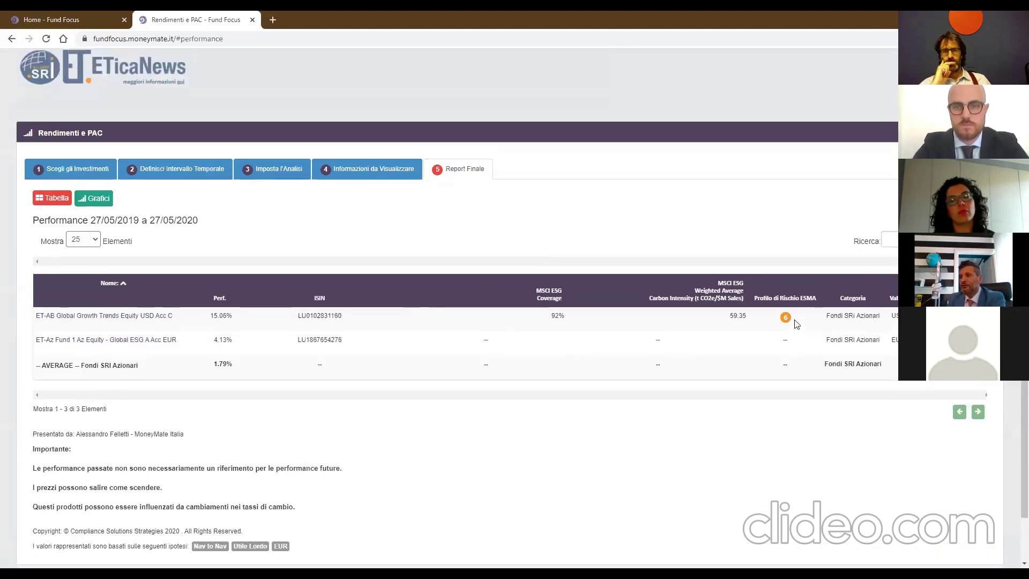
click(241, 64)
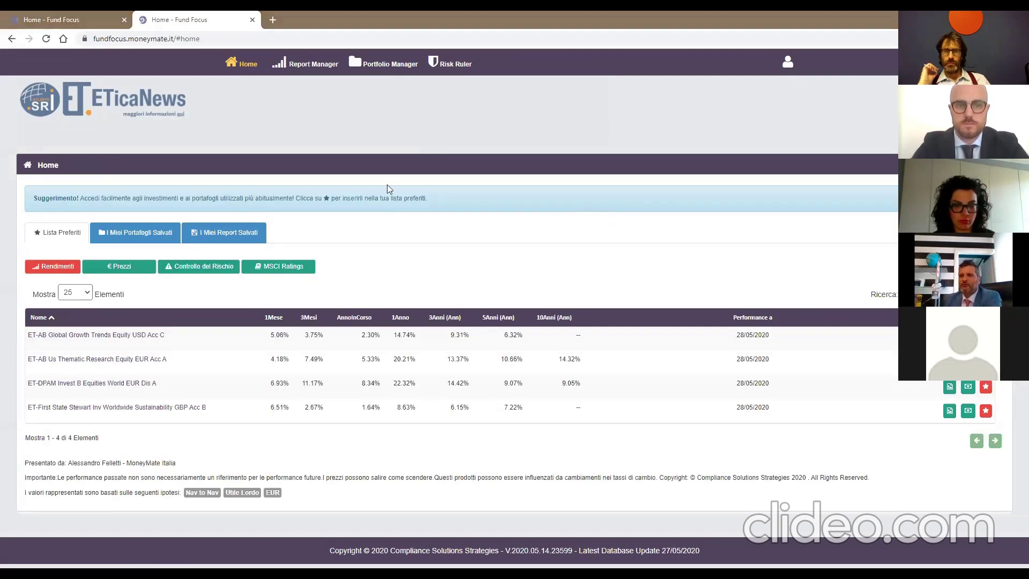
click(310, 64)
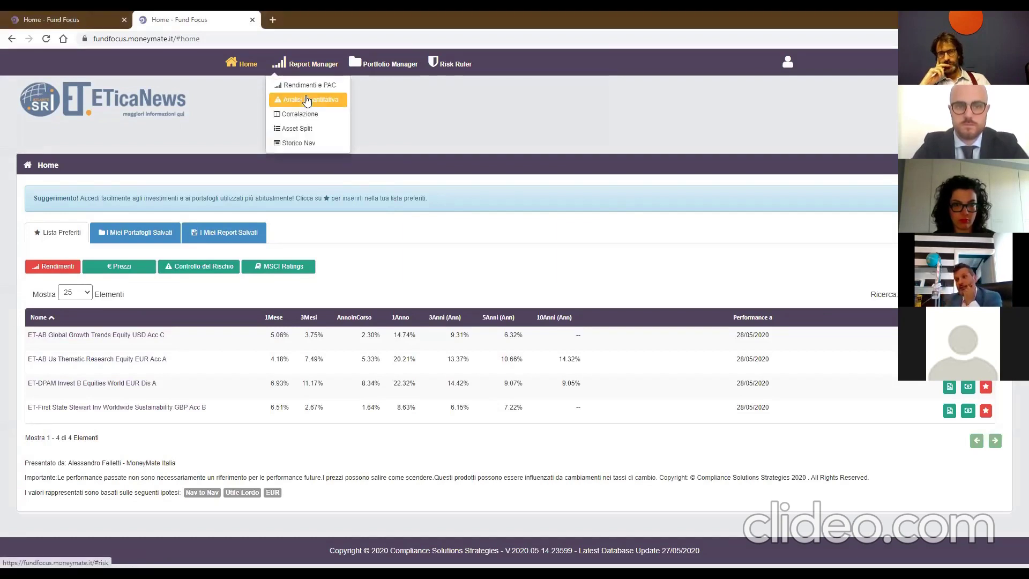
click(307, 100)
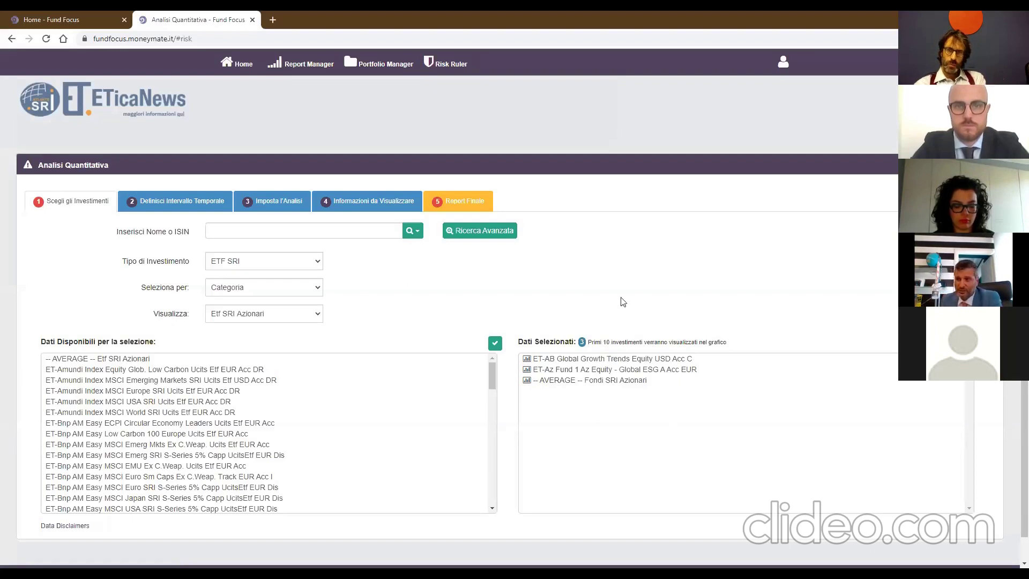
Examine the price, performance and analysis indicators available for display in the Analisi Quantitativa report.
click(385, 207)
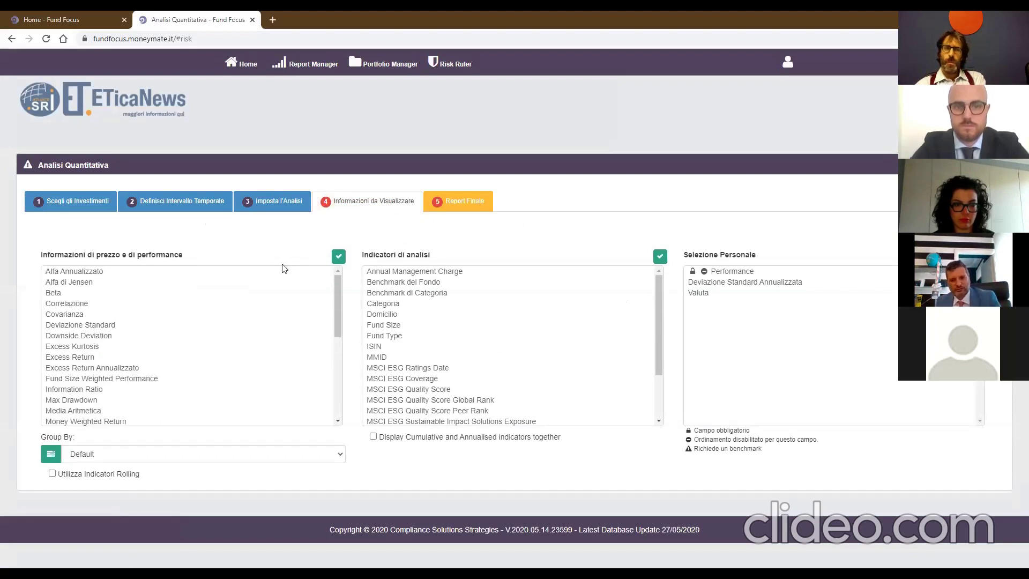
scroll(267, 302, down, 5)
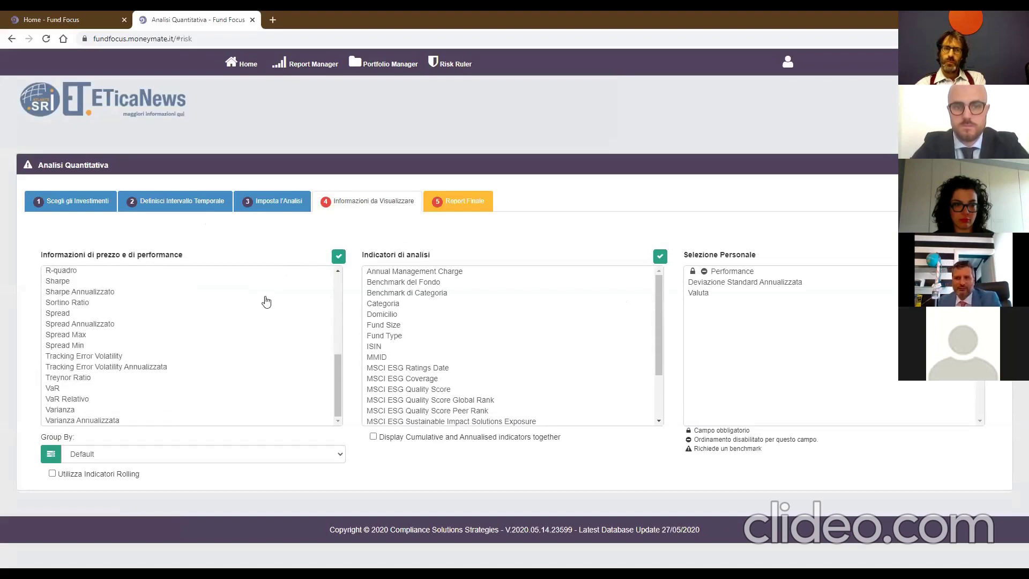
scroll(267, 301, up, 5)
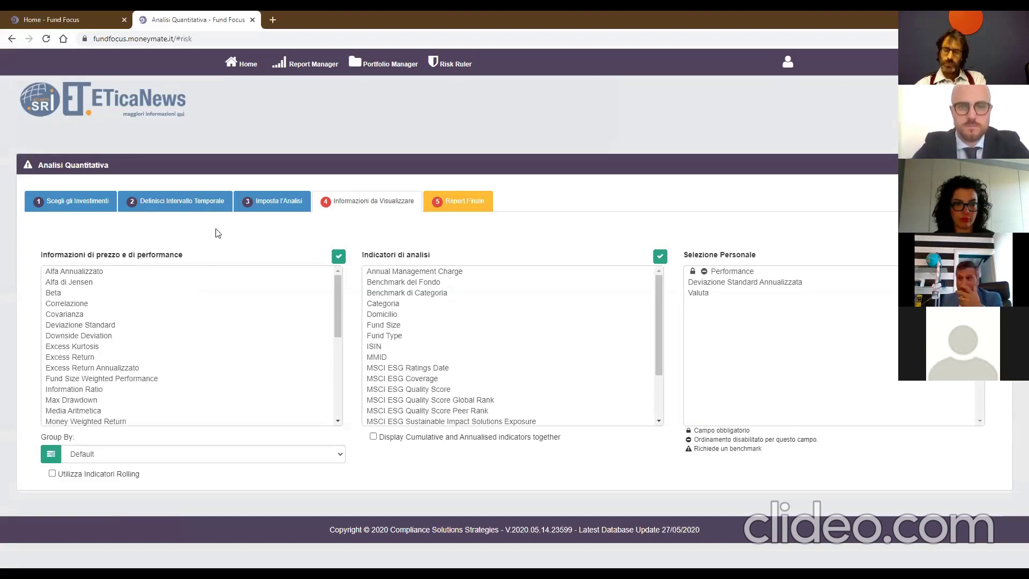
Review the analysis settings and the time interval settings, highlighting the youngest selected fund's start date.
click(266, 213)
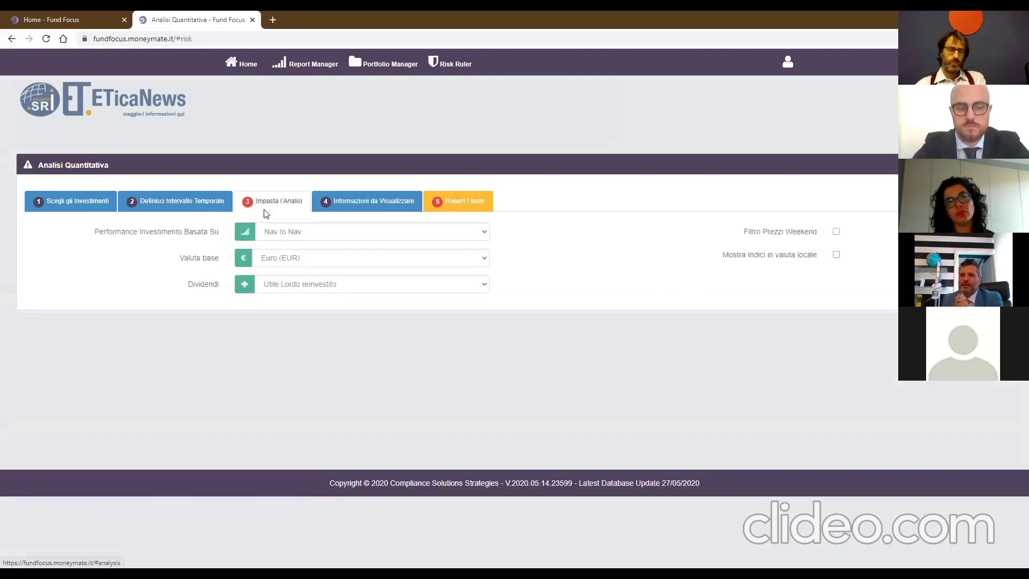
click(177, 205)
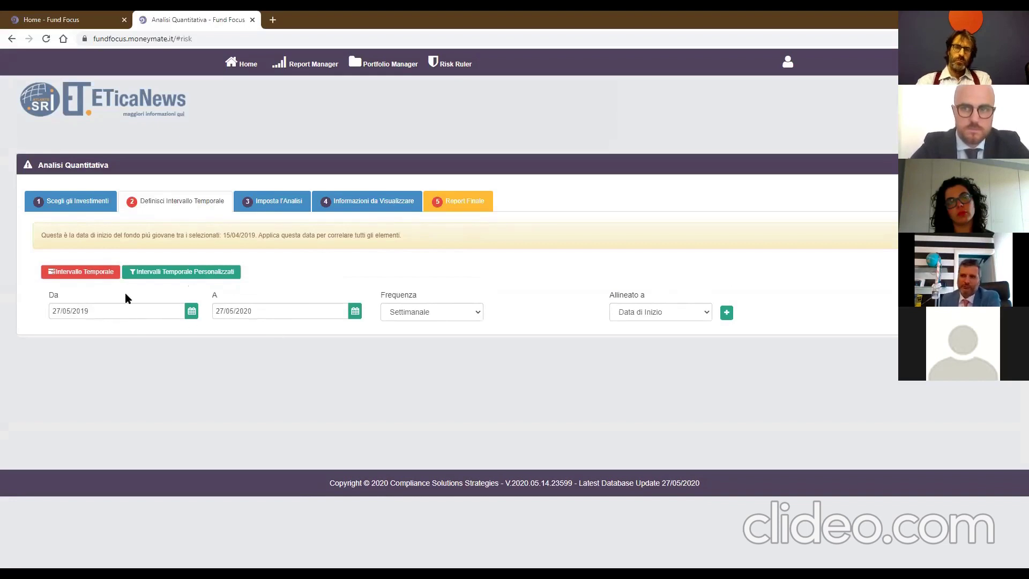
drag(224, 235, 267, 236)
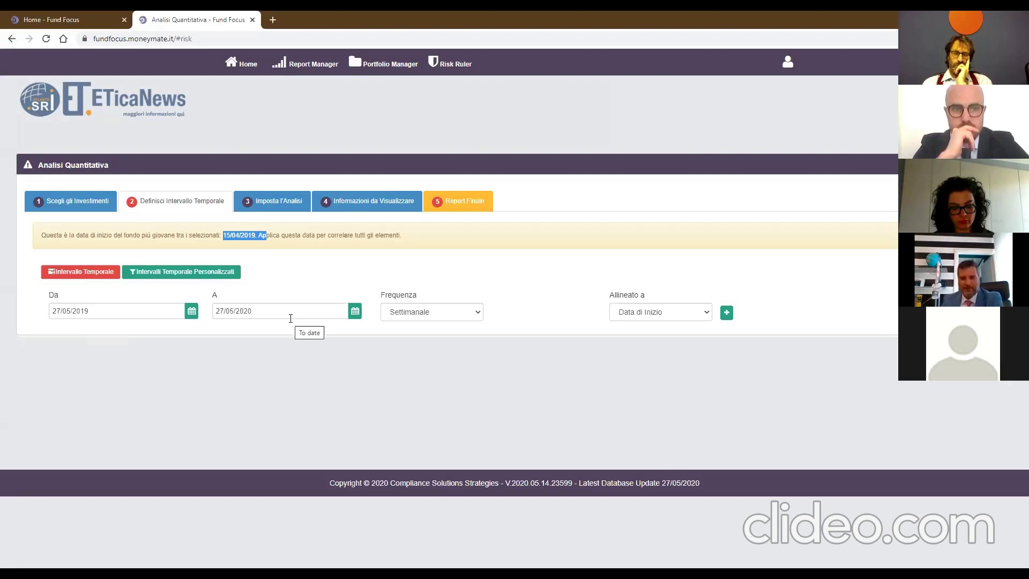
Try the Mensile frequency for the time interval and set the frequency to Giornaliero.
click(431, 316)
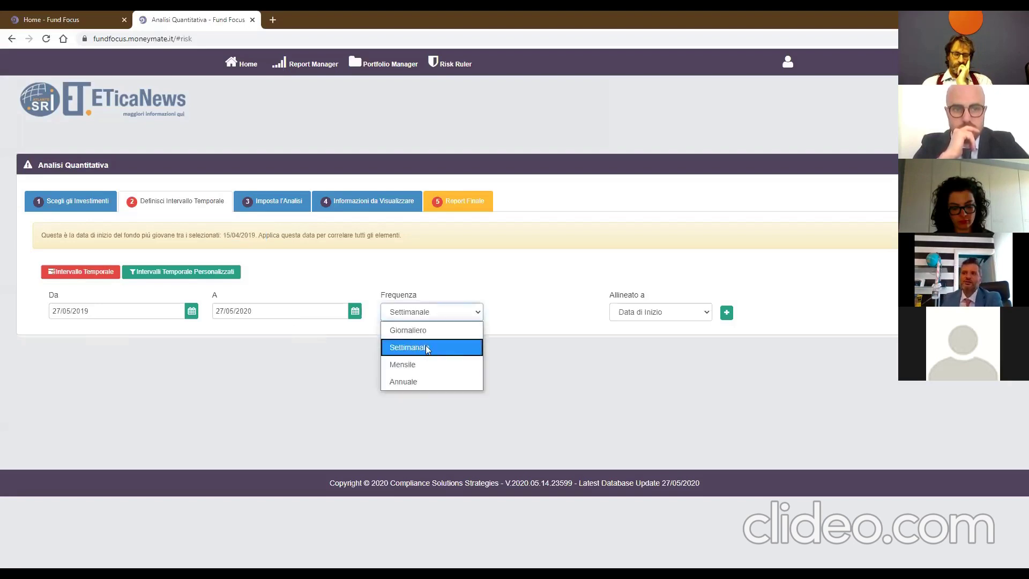
click(420, 364)
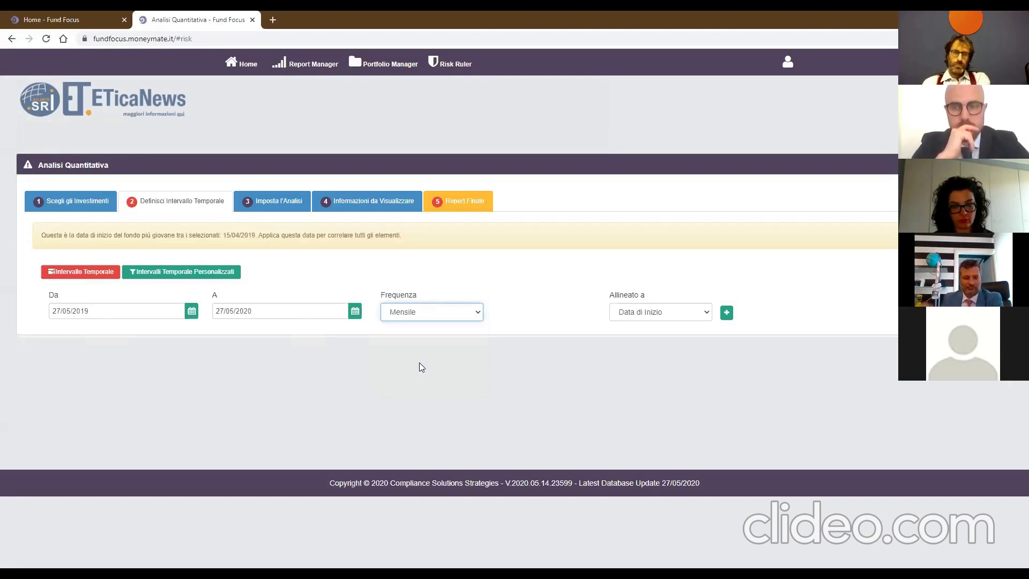
click(448, 317)
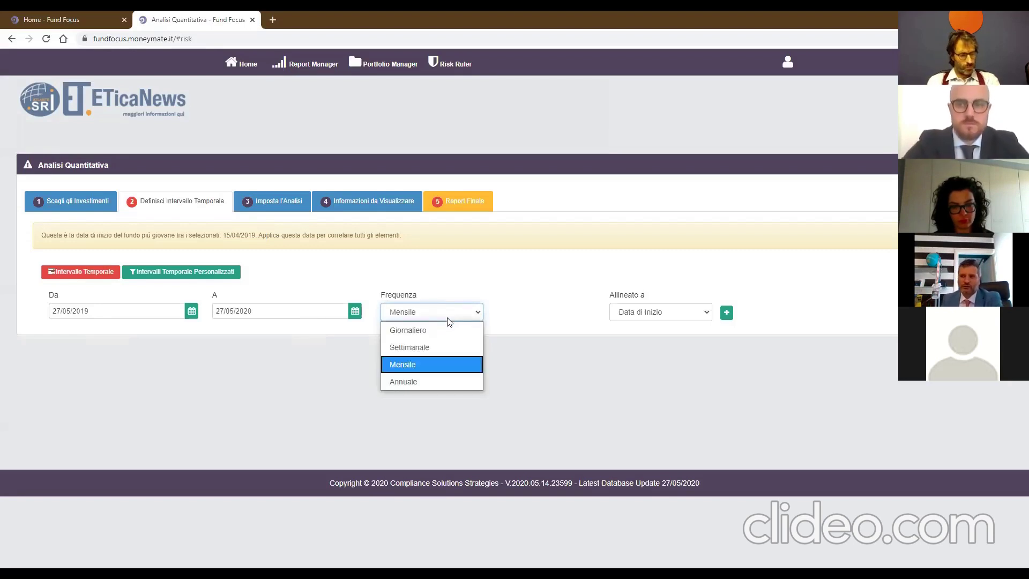
click(438, 330)
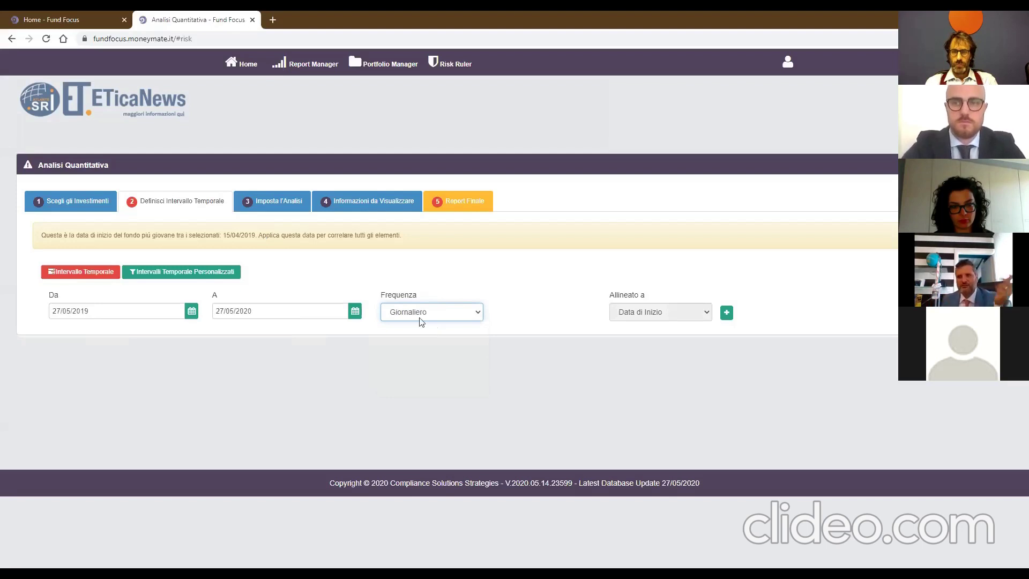
Display the custom time intervals and examine the predefined periods on offer.
click(228, 273)
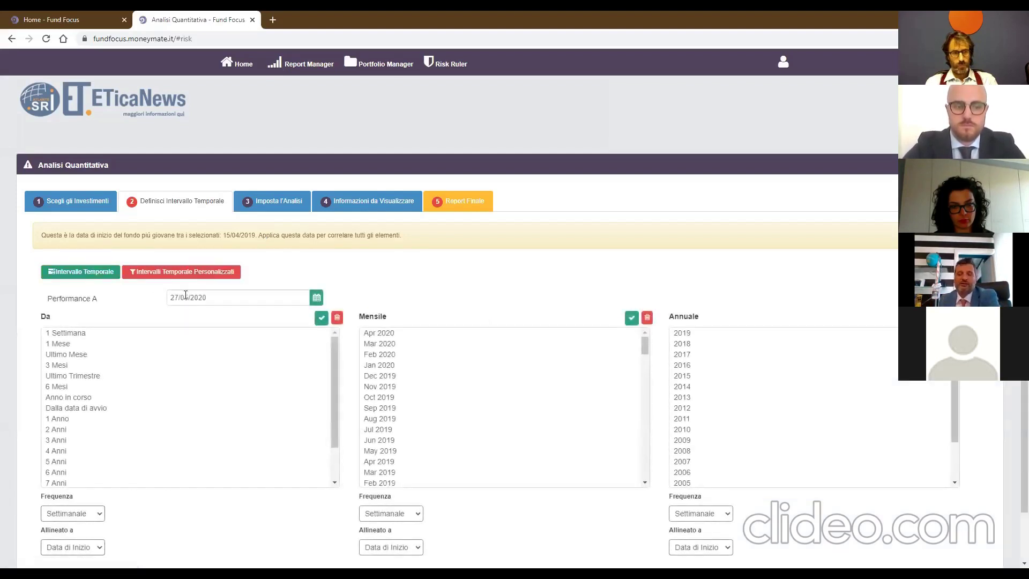
scroll(148, 387, down, 2)
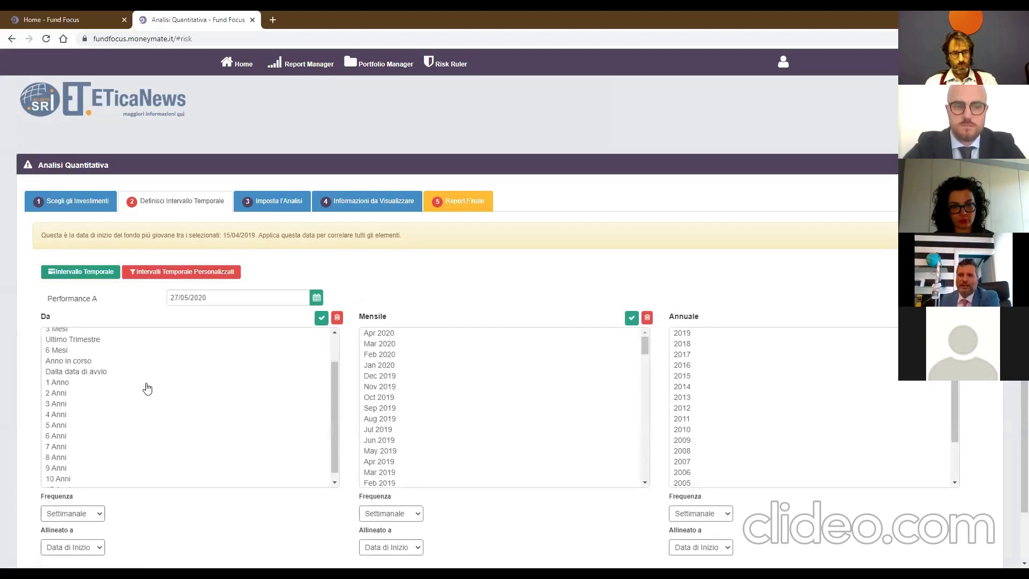
scroll(147, 388, up, 2)
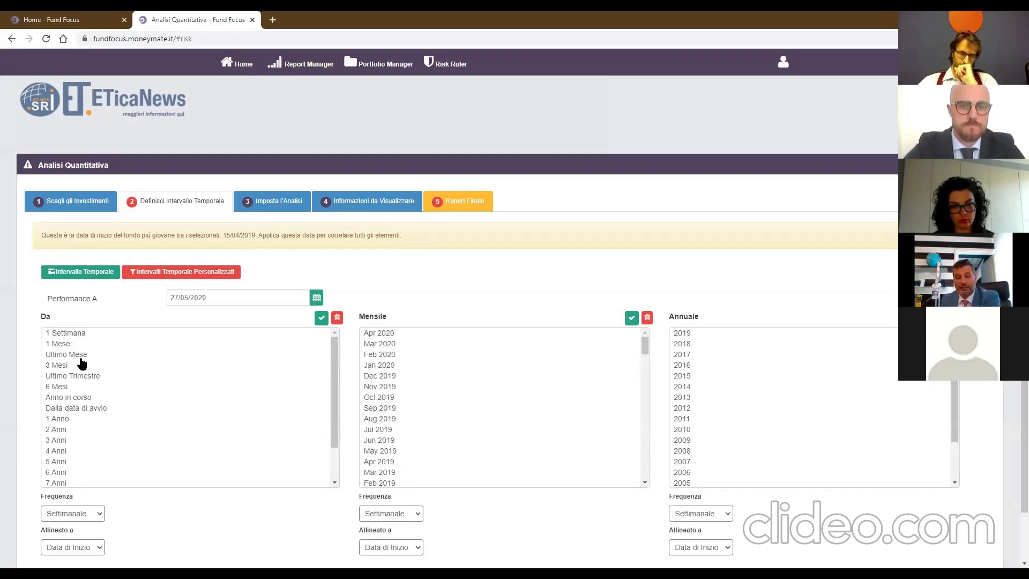
Open the Correlazione report, reload the page and set the investment type to Indices.
click(308, 64)
click(294, 115)
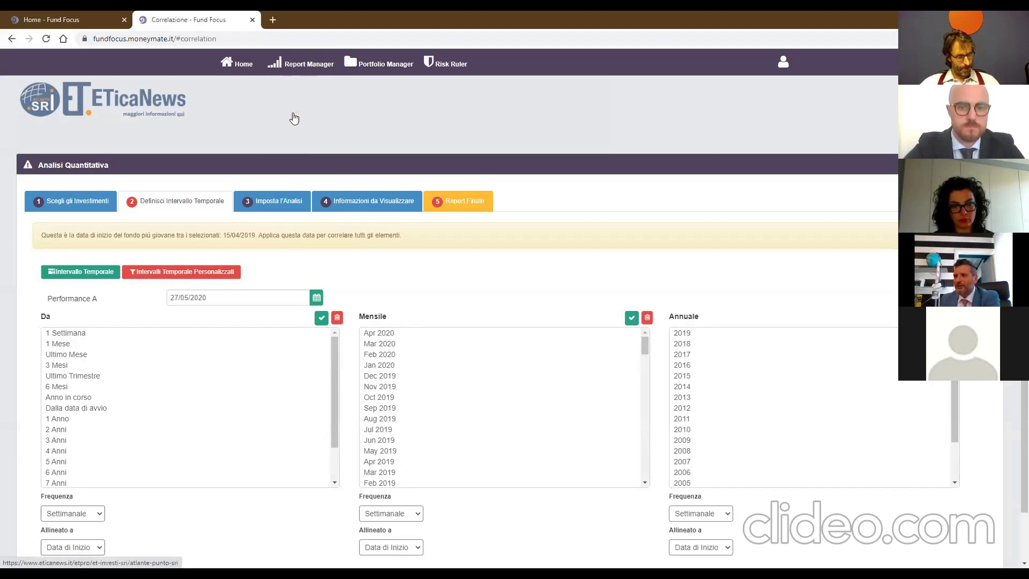
key(F5)
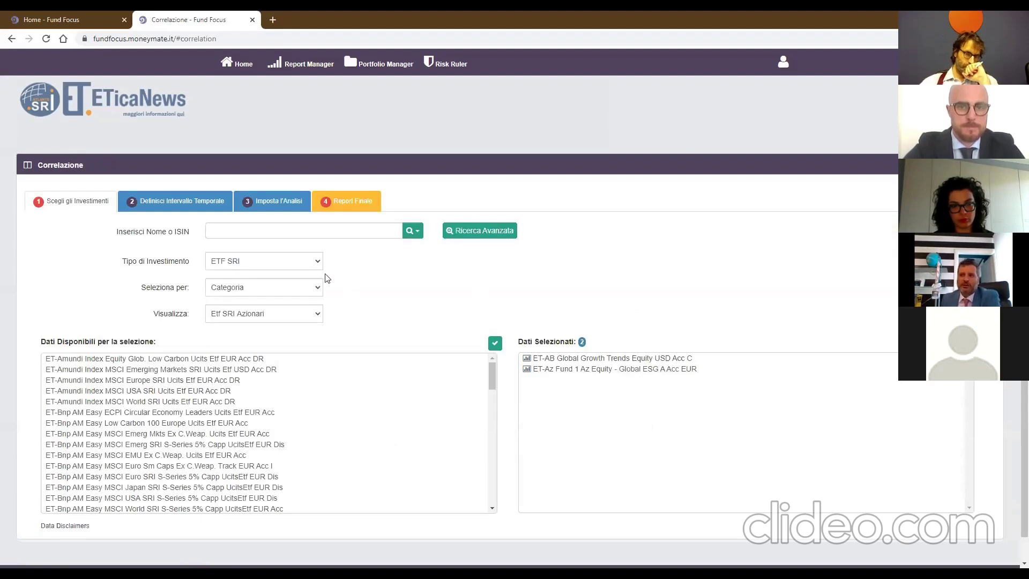
click(310, 262)
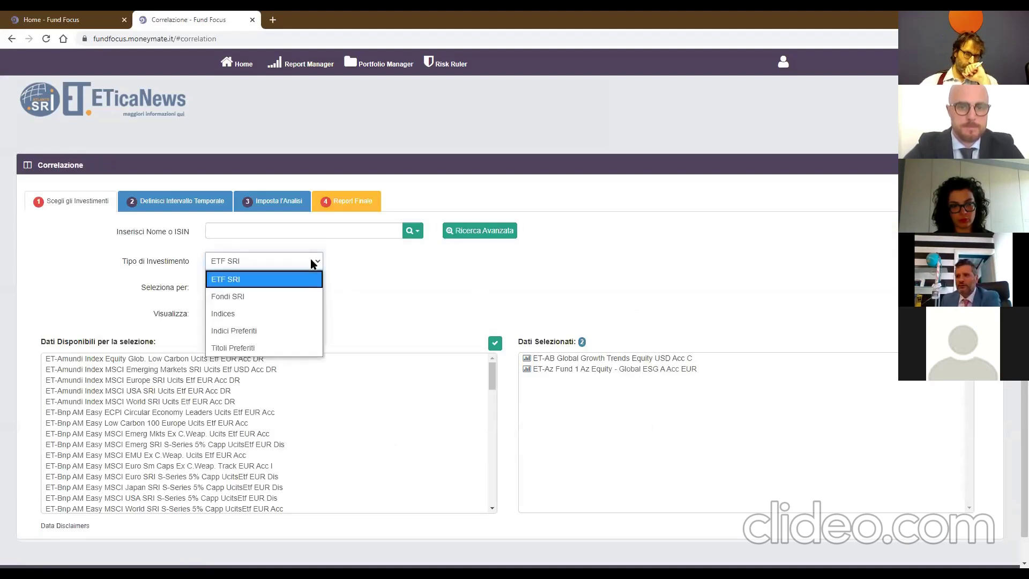
click(258, 316)
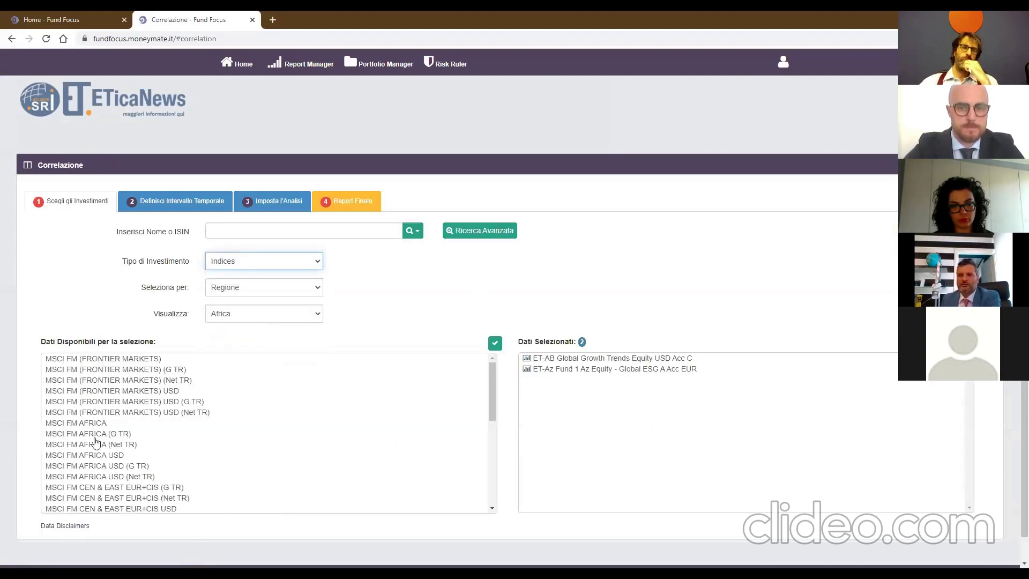
Display the indices for the Italy region and add Fid. Fdi Azionari to the selected investments.
click(292, 315)
scroll(283, 178, down, 5)
scroll(271, 262, down, 5)
scroll(271, 261, up, 5)
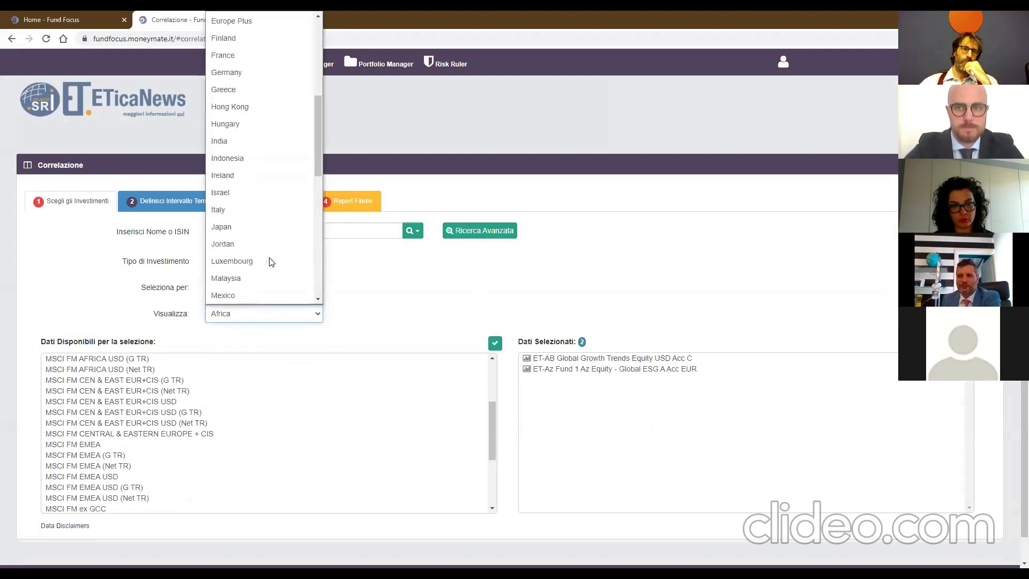
click(258, 211)
scroll(163, 388, down, 2)
double_click(86, 359)
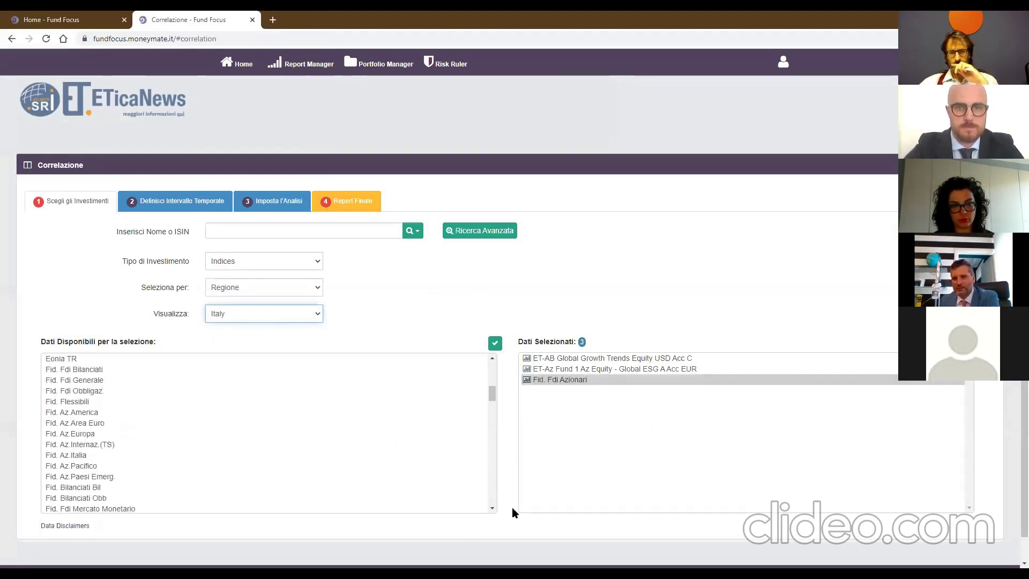
Check the time interval and analysis settings and generate the final Correlazione report.
click(184, 209)
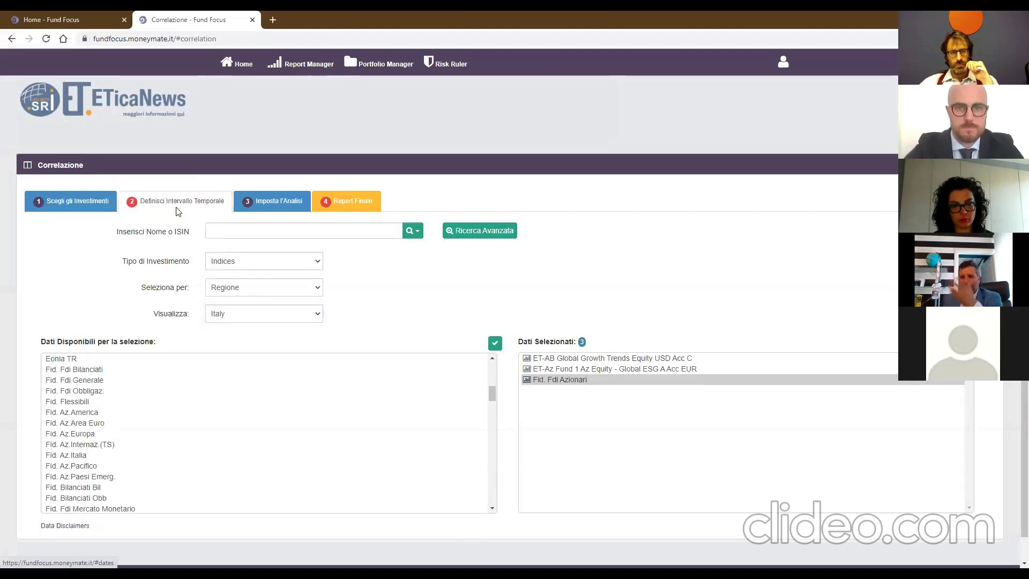
click(259, 206)
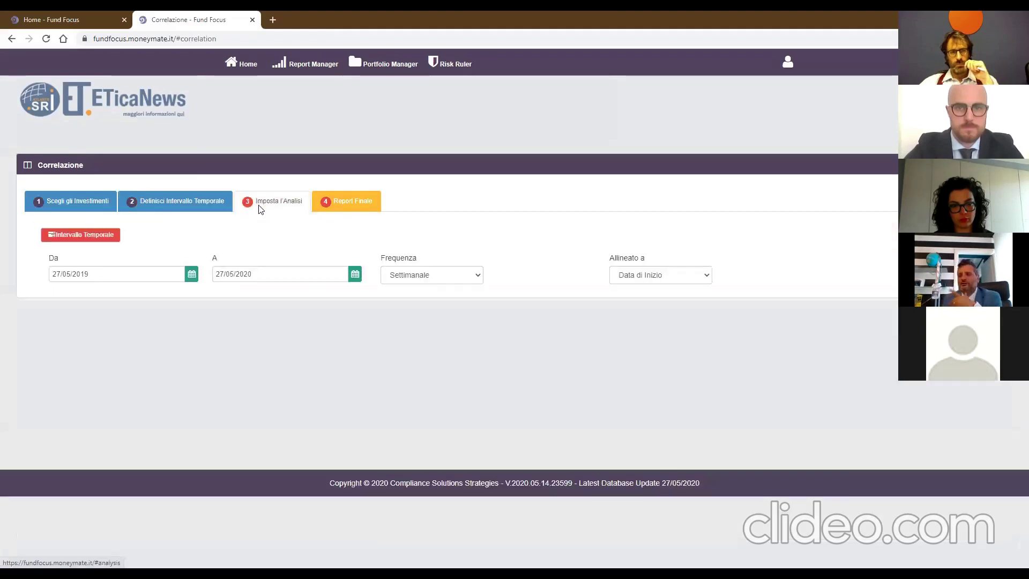
click(359, 206)
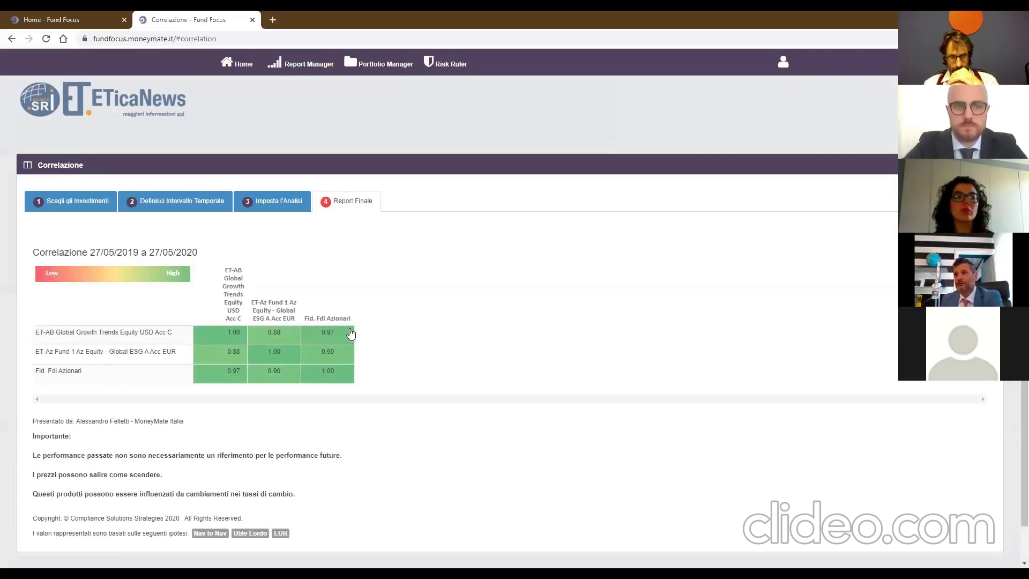
Open Port.Modello and define the portfolio from the two selected funds, accepting 15/04/2019 as the start date.
click(308, 64)
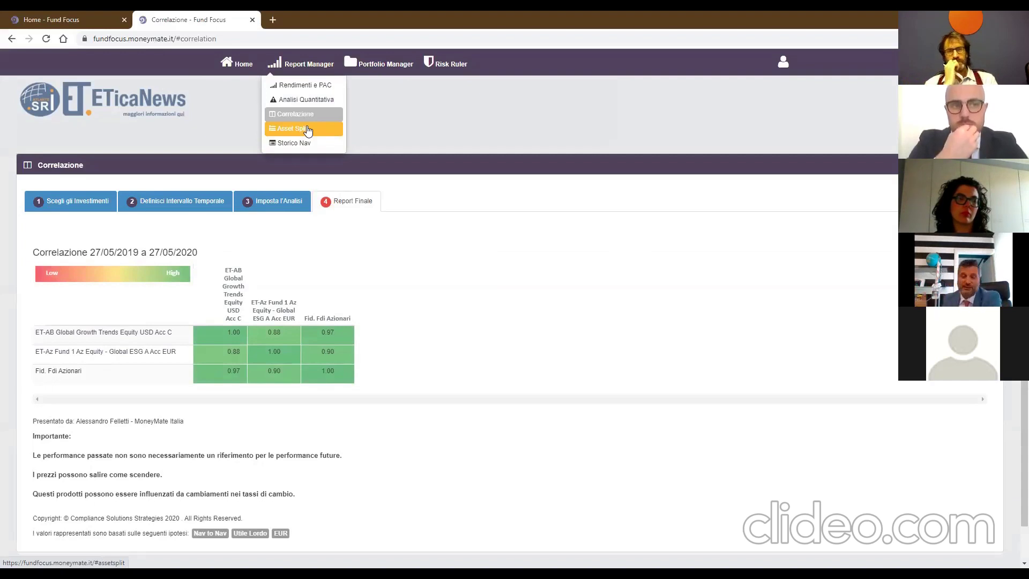
click(400, 69)
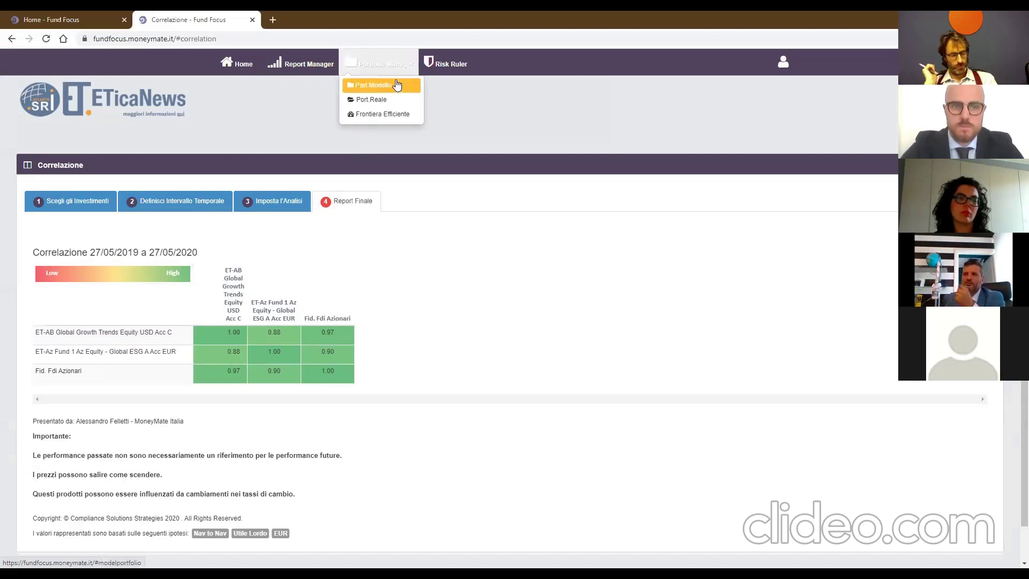
click(397, 84)
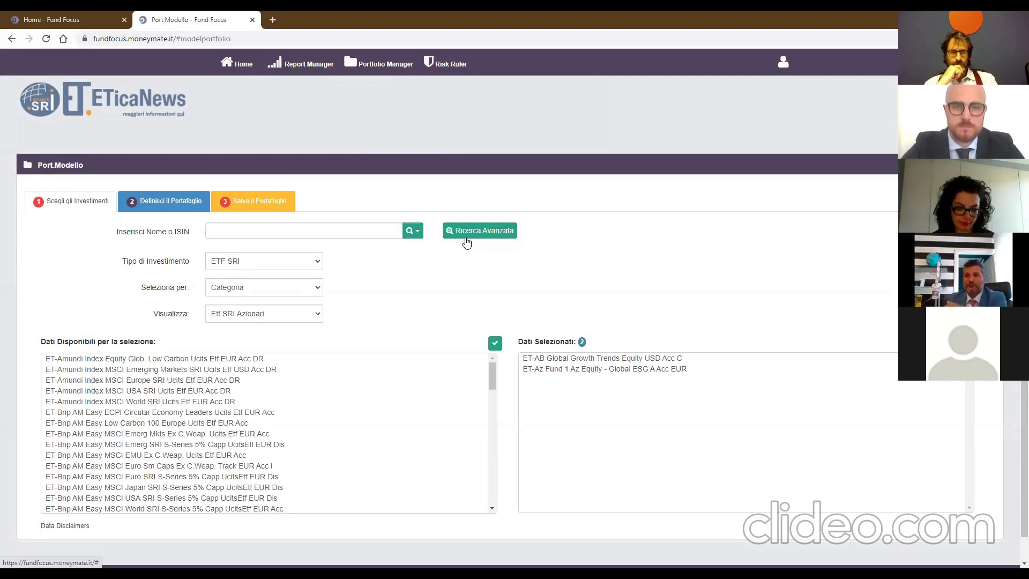
click(164, 201)
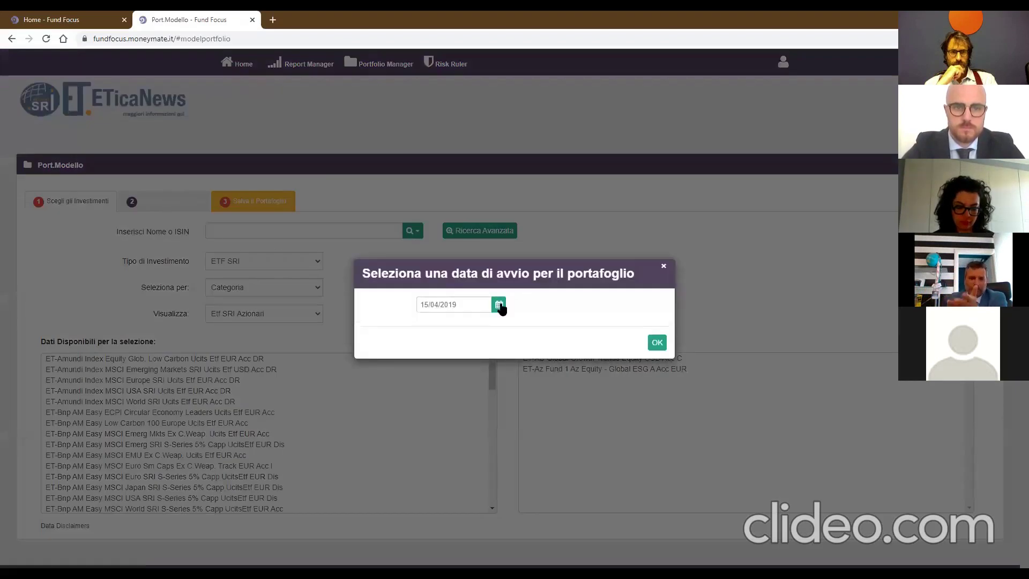
click(656, 344)
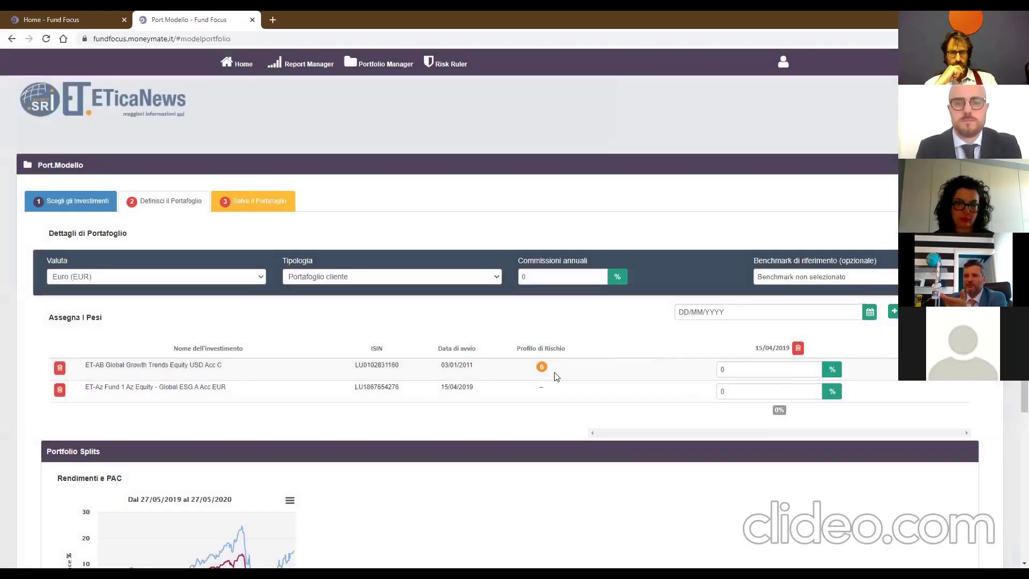
Distribute the portfolio weights equally between the two funds at 50% each.
scroll(560, 377, down, 2)
scroll(560, 376, up, 1)
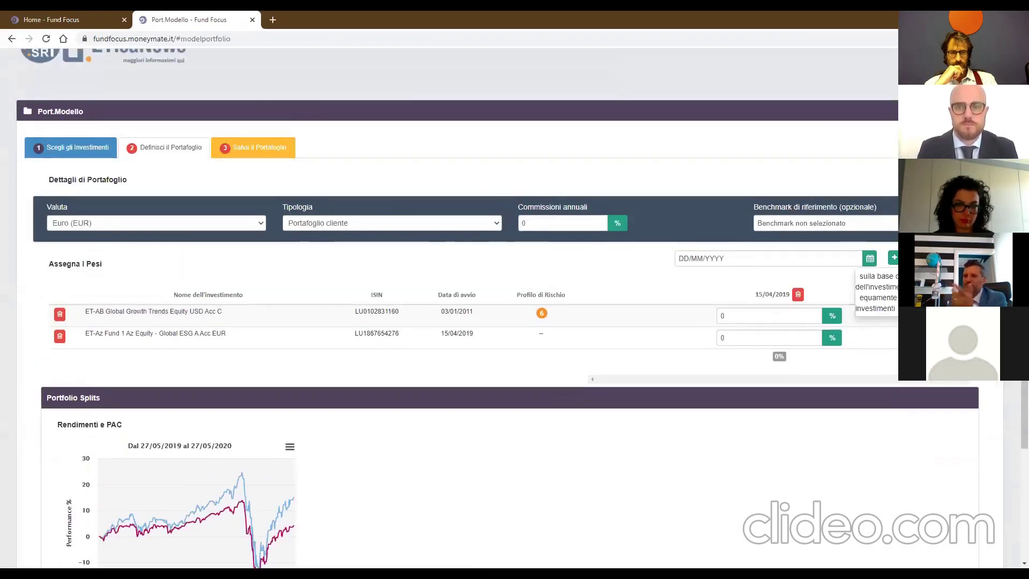
click(911, 258)
Examine the portfolio split charts for investment distribution, asset allocation, sectors and geography, checking the values of individual slices.
scroll(857, 303, down, 5)
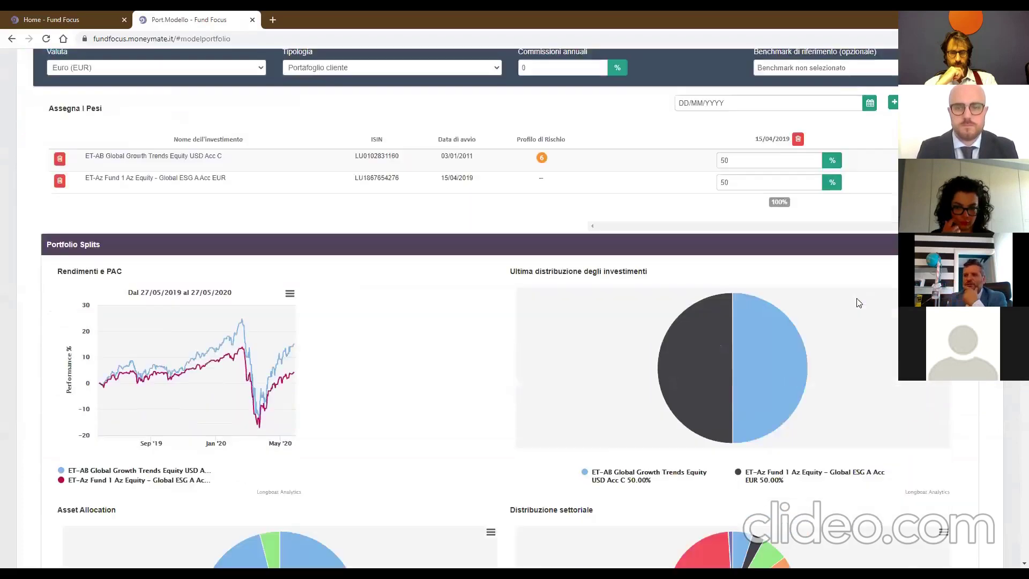
scroll(857, 303, up, 3)
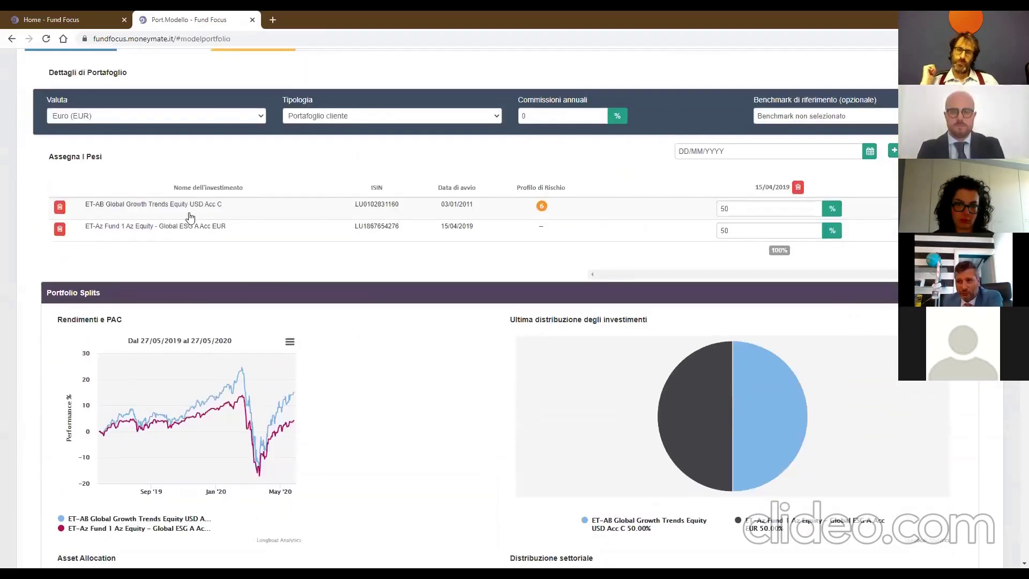
scroll(545, 293, down, 1)
scroll(723, 338, down, 1)
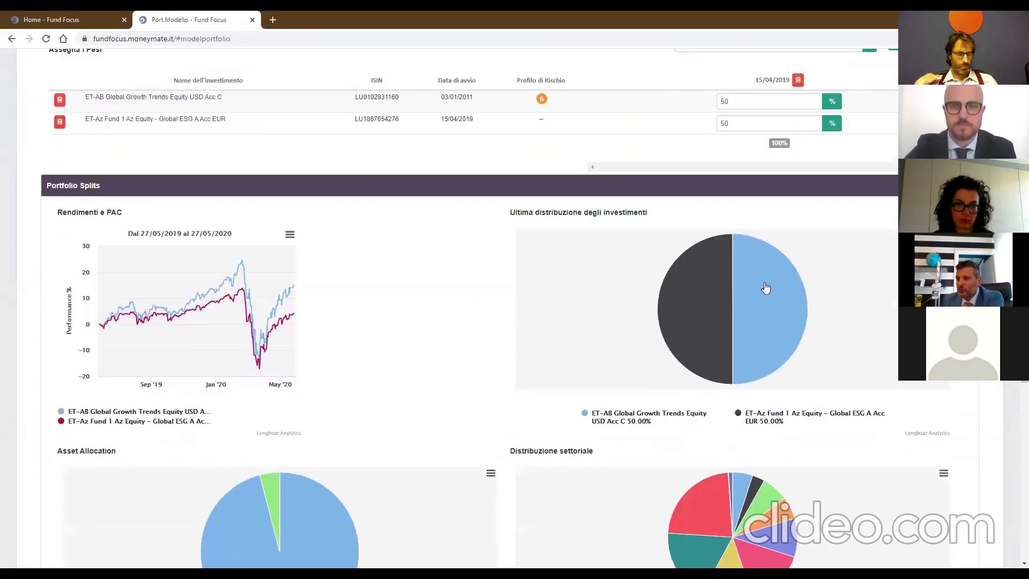
mouse_move(769, 348)
scroll(772, 349, down, 4)
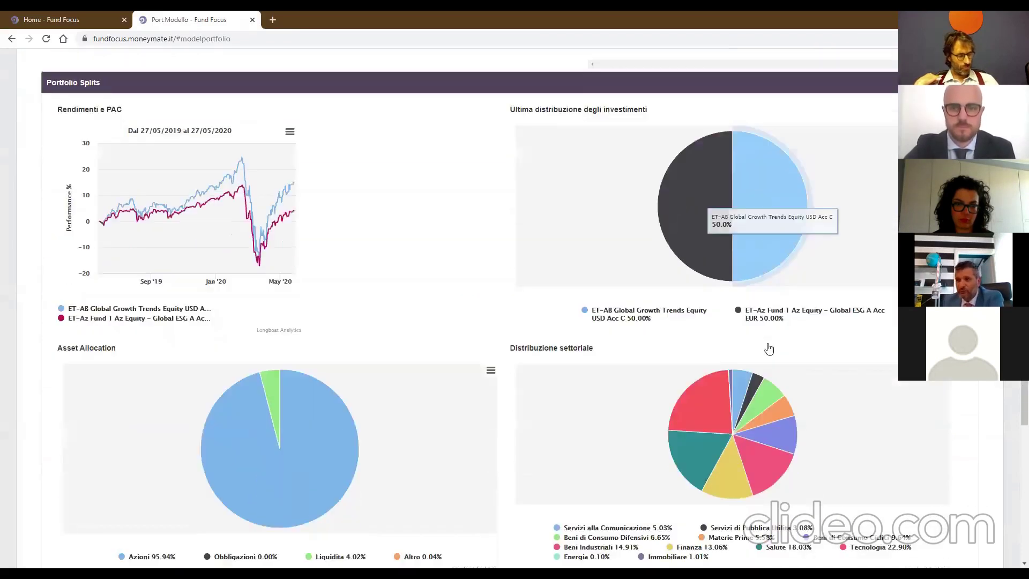
mouse_move(351, 354)
scroll(351, 353, down, 1)
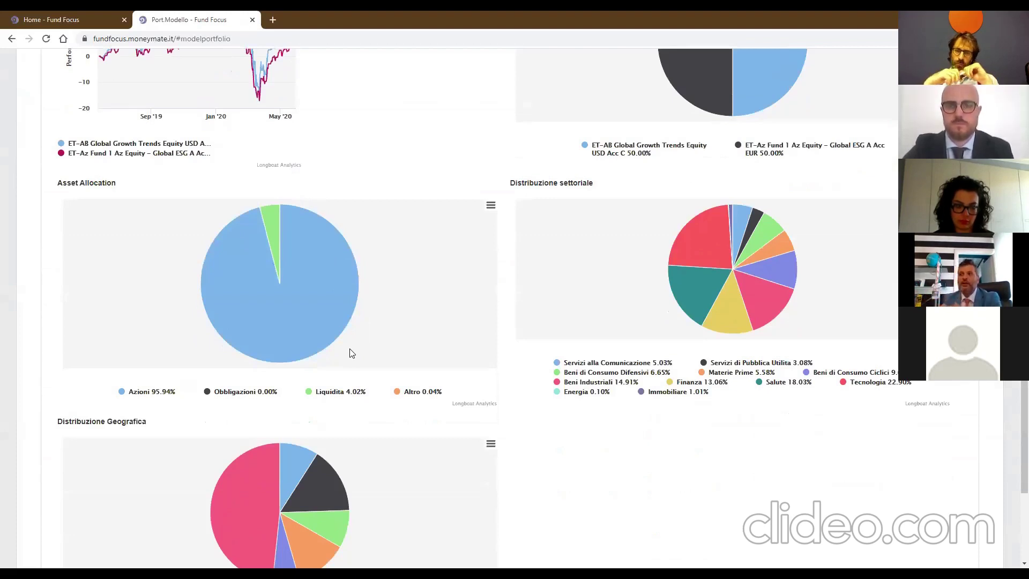
mouse_move(287, 345)
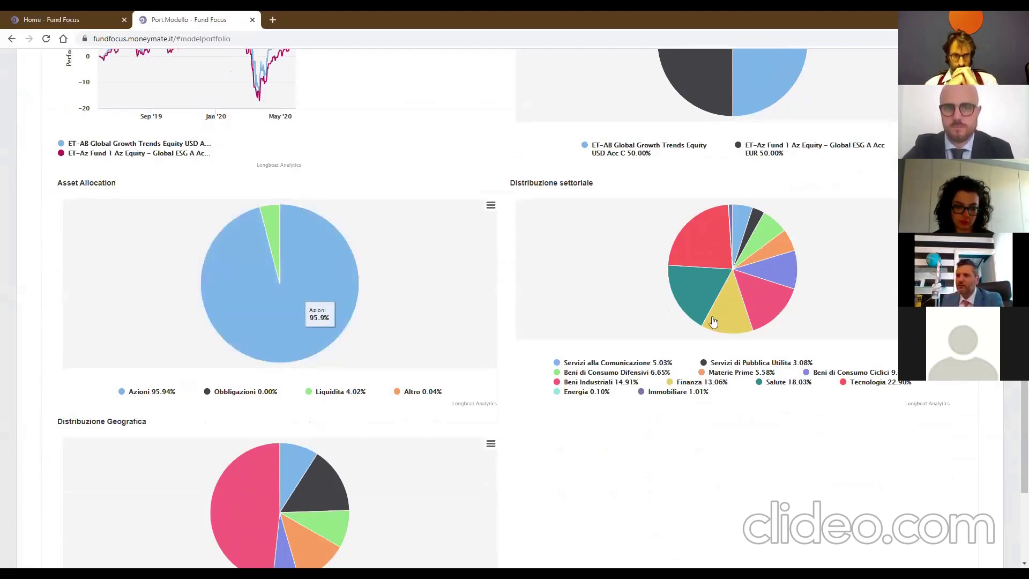
mouse_move(701, 313)
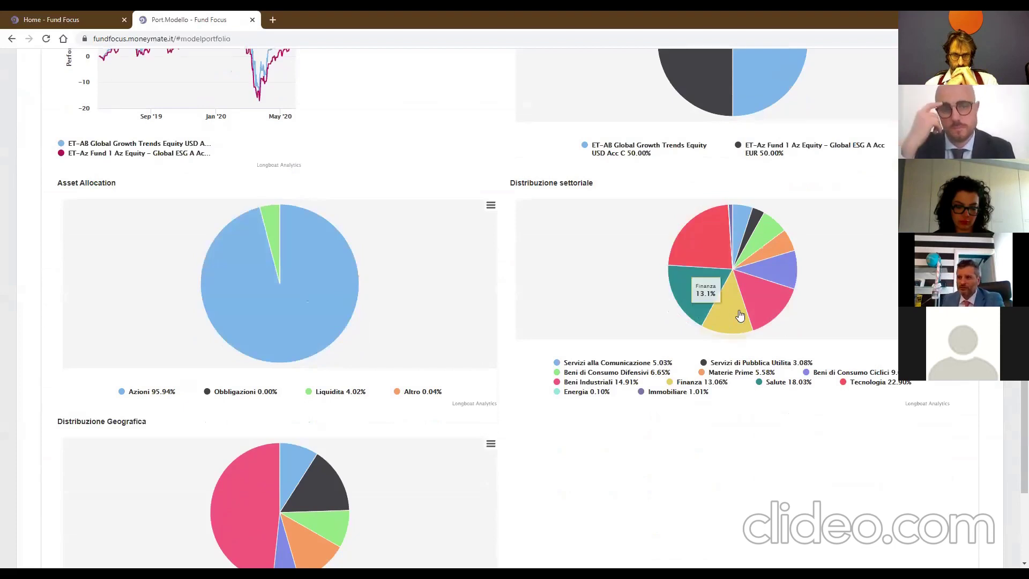
scroll(731, 315, down, 2)
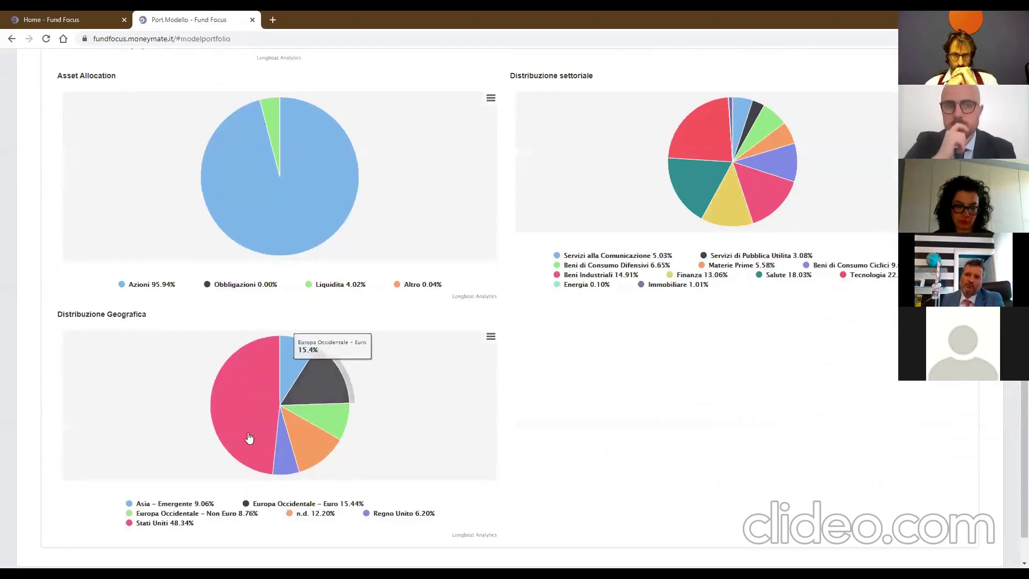
mouse_move(254, 466)
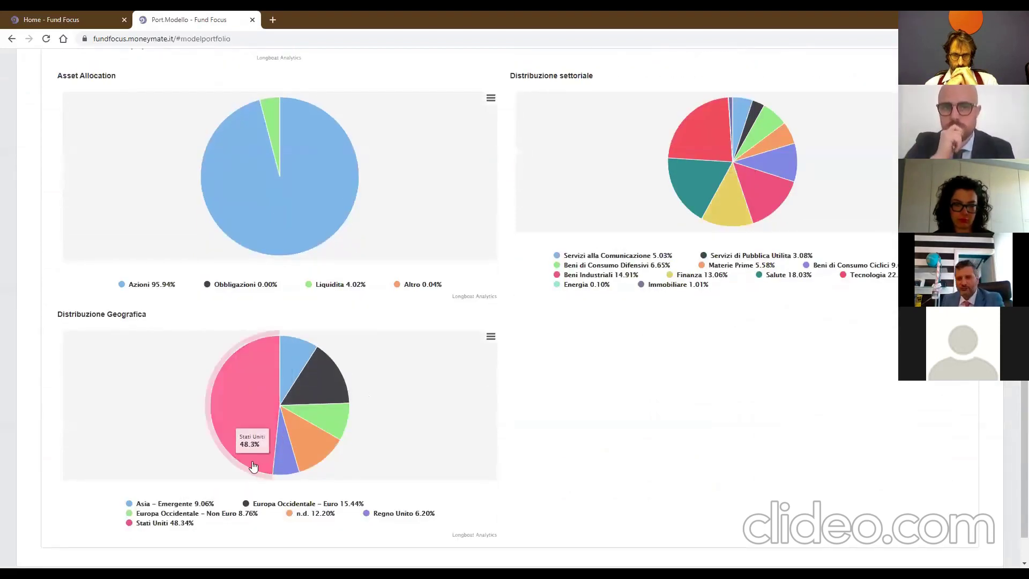
scroll(254, 466, up, 6)
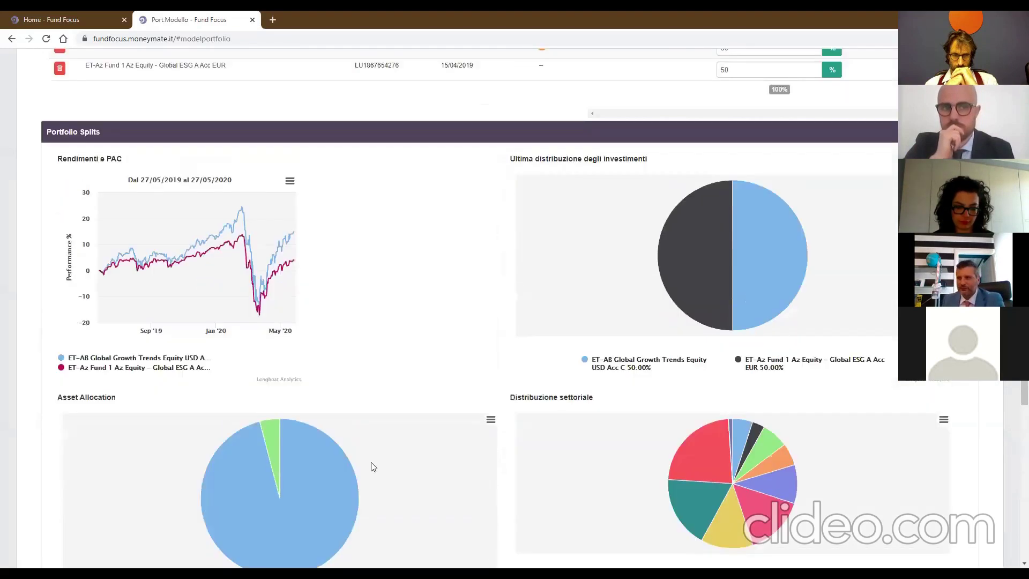
scroll(478, 466, up, 3)
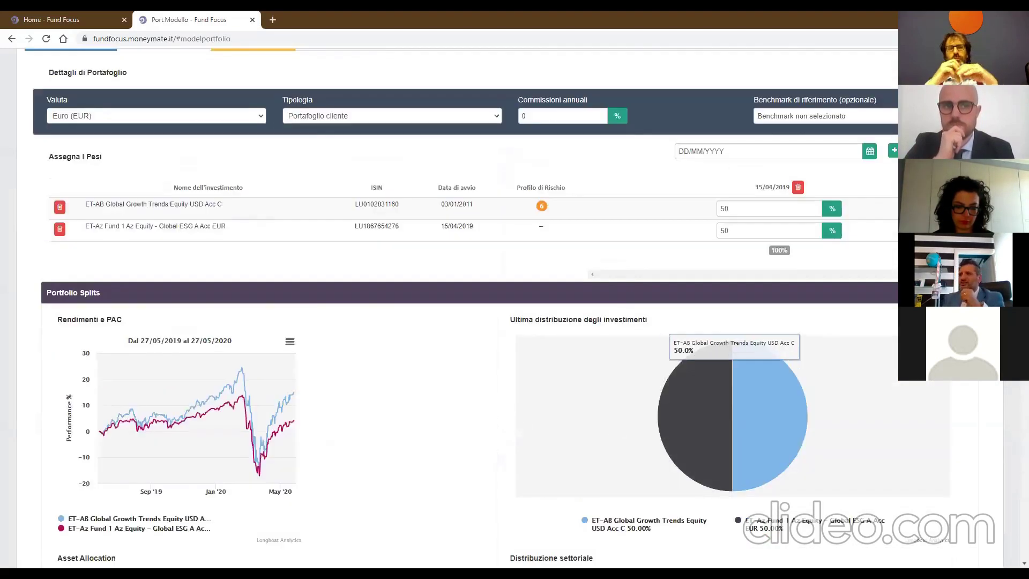
Save the model portfolio under the name "te".
click(837, 161)
click(509, 257)
text(te)
click(650, 390)
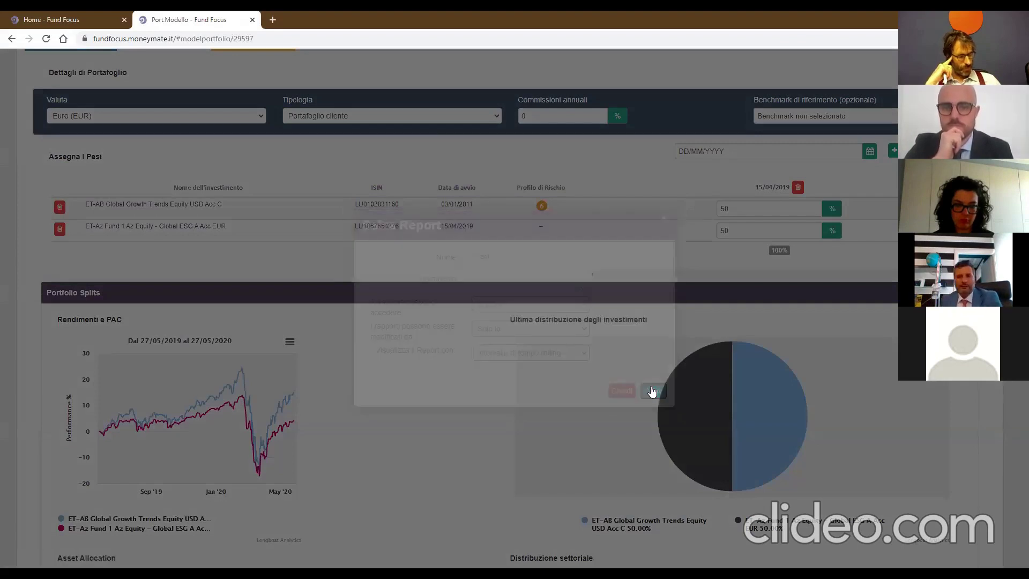